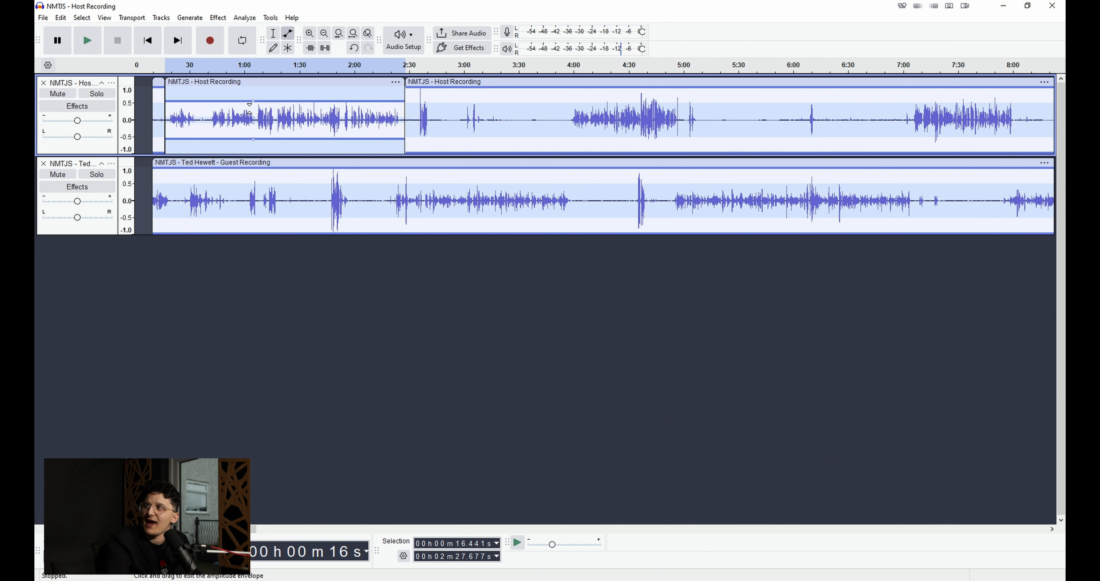
Step: Undo the amplitude envelope changes on the host recording track
key(ctrl+z)
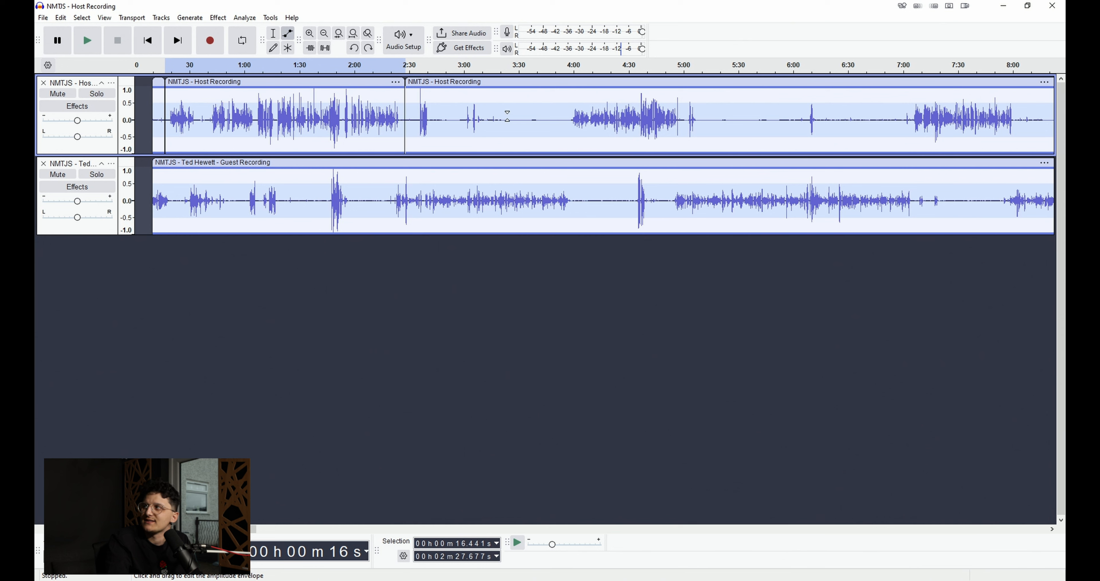
drag(545, 116, 662, 129)
key(ctrl+z)
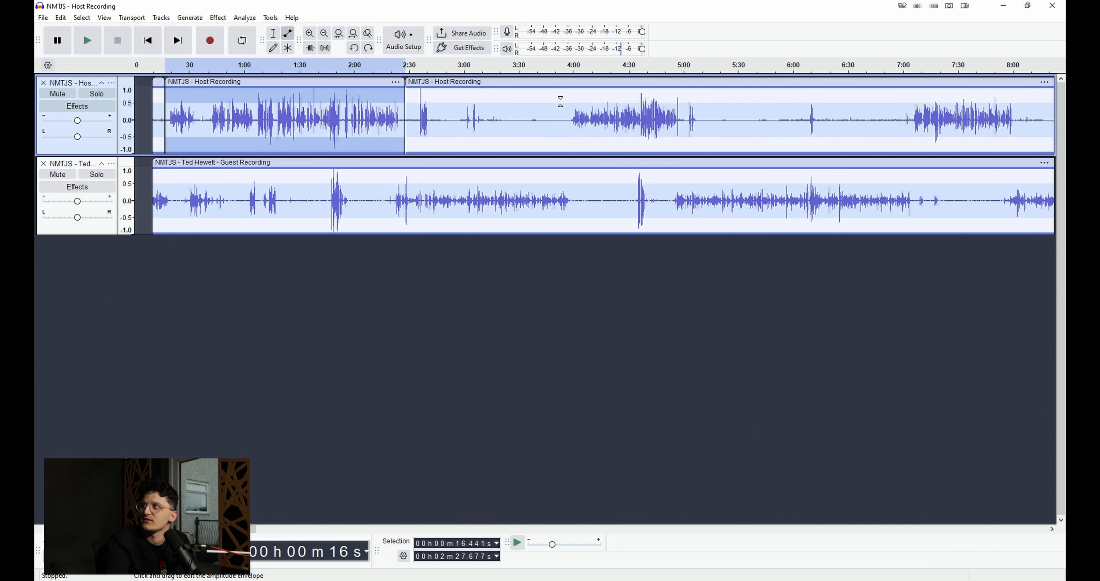
Step: Split the host recording at about 3:55 and 5:14, and trim the end of the preceding clip back to about 3:38
click(273, 33)
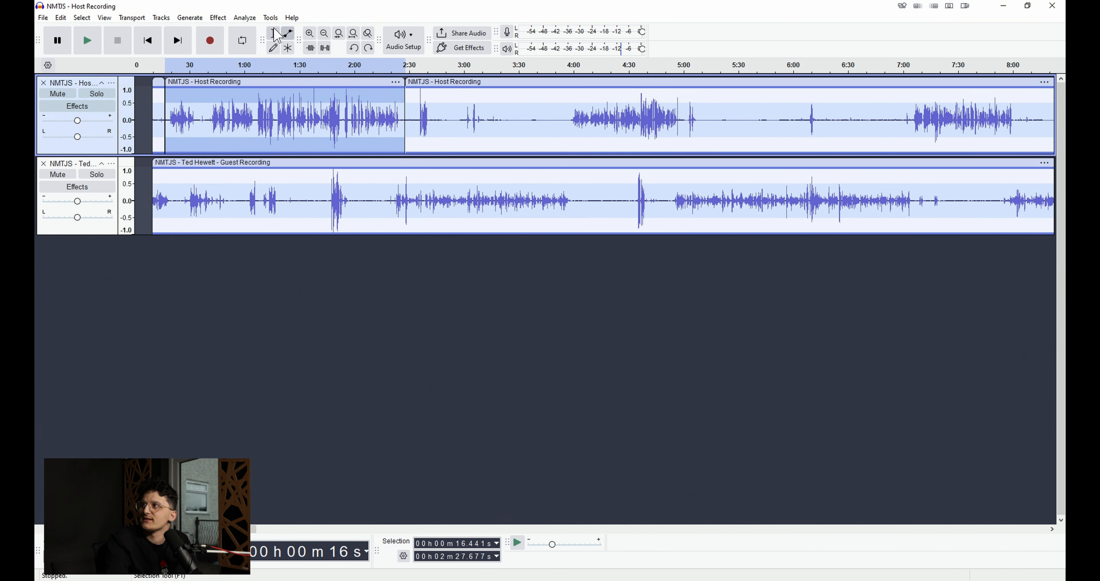
drag(565, 114, 709, 119)
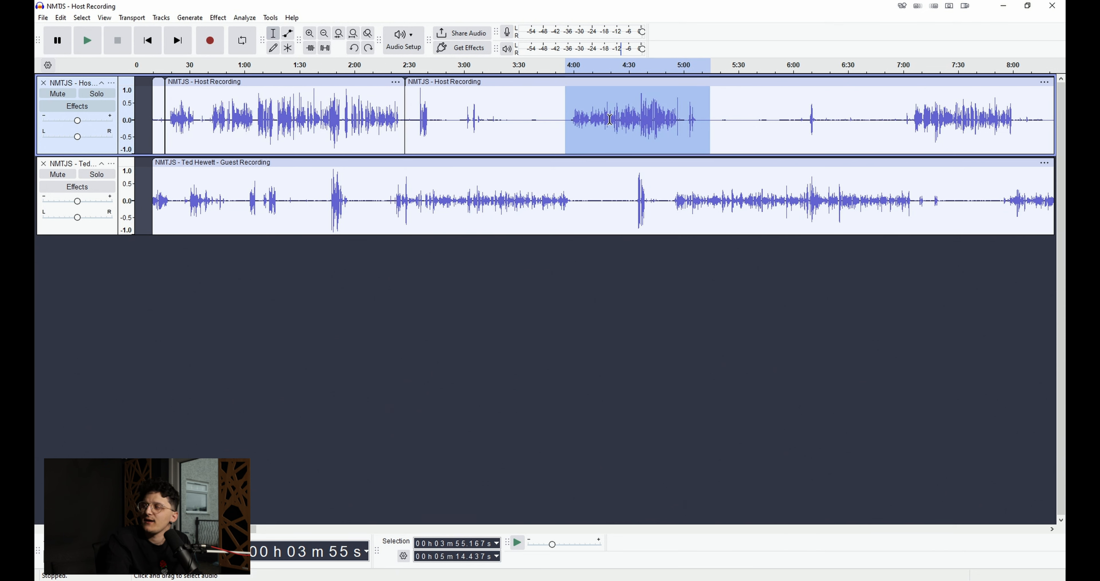
key(ctrl+i)
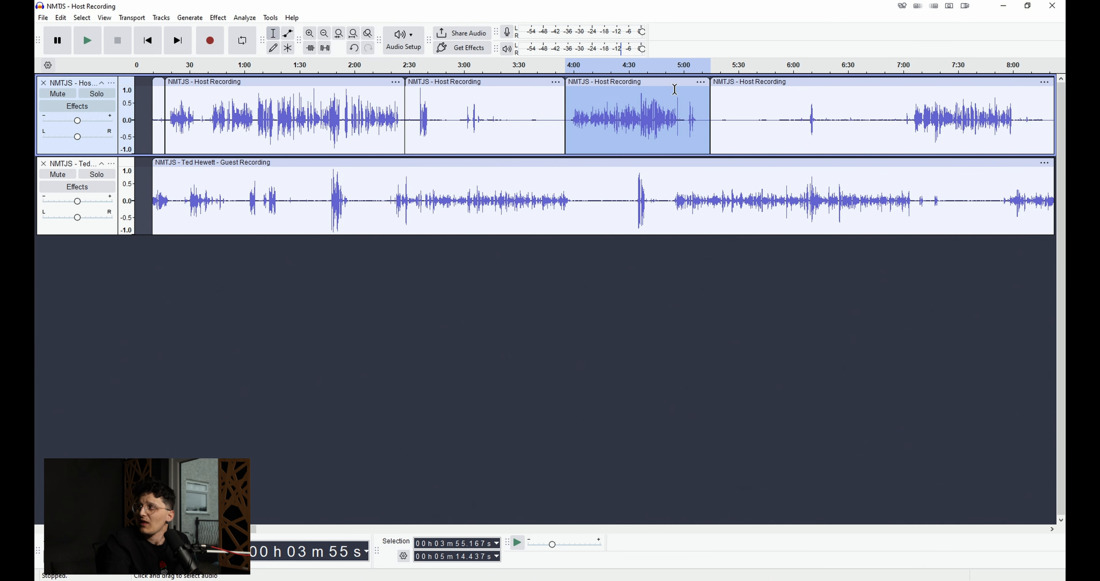
click(632, 112)
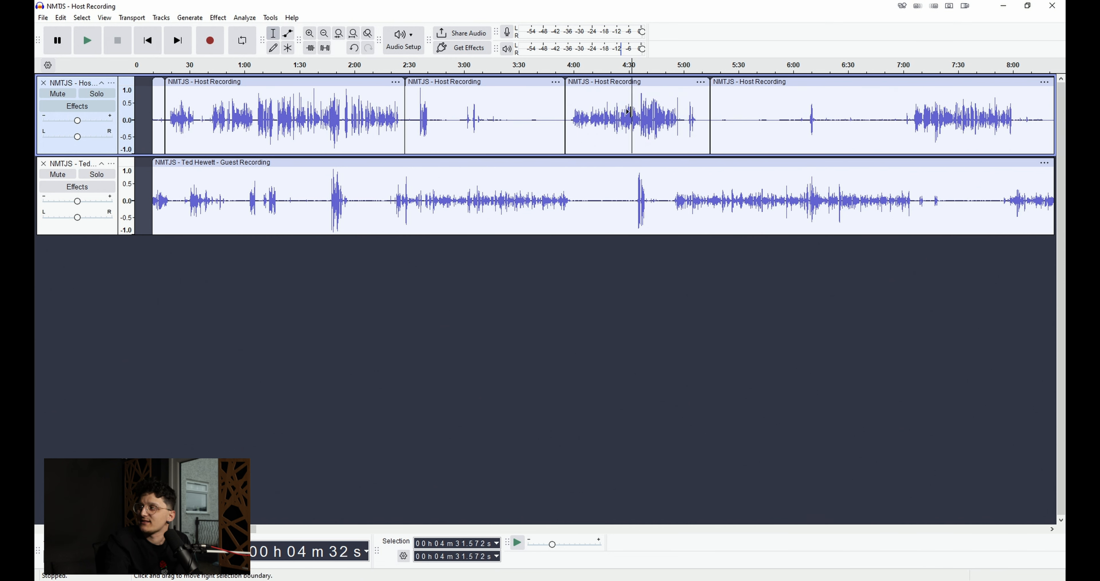
drag(567, 84, 534, 84)
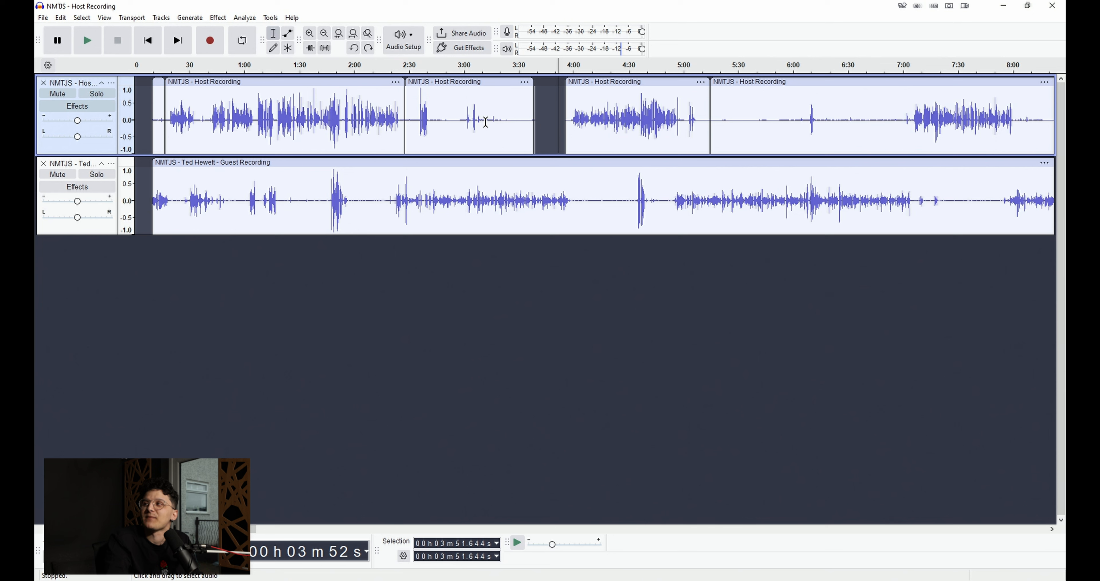
Step: Try deleting the host audio from about 3:11.7 to 3:47.5 with the following clips shifting earlier, and undo the deletion
drag(486, 122, 551, 129)
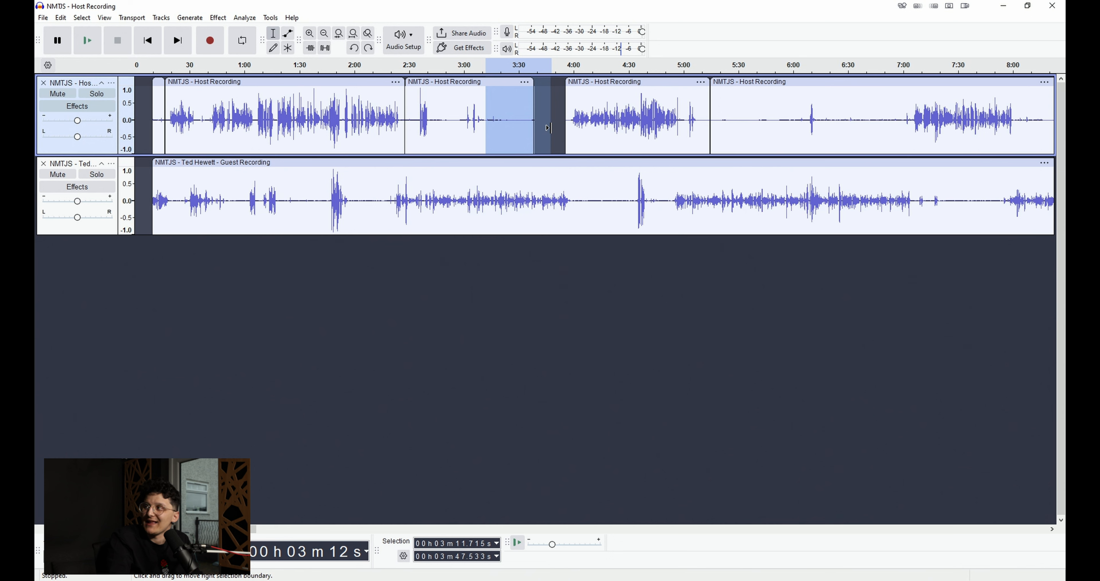
key(Delete)
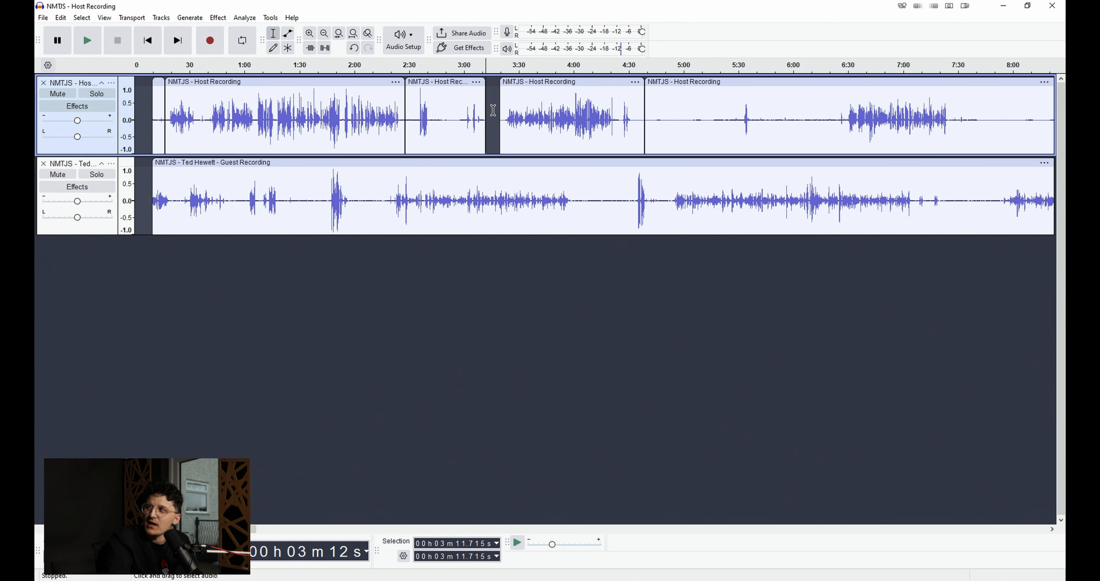
drag(493, 110, 641, 120)
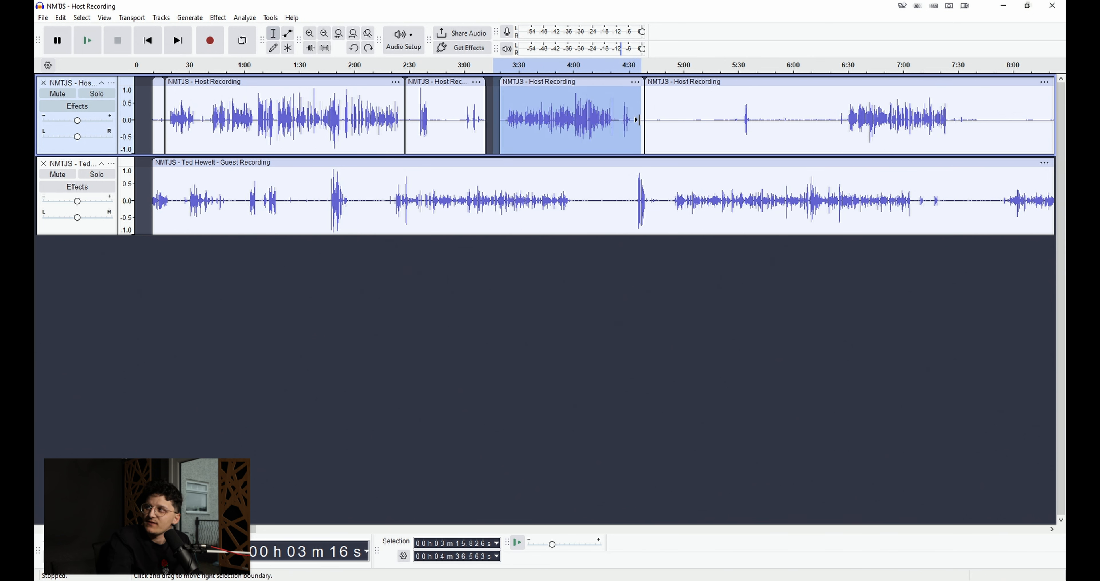
key(ctrl+z)
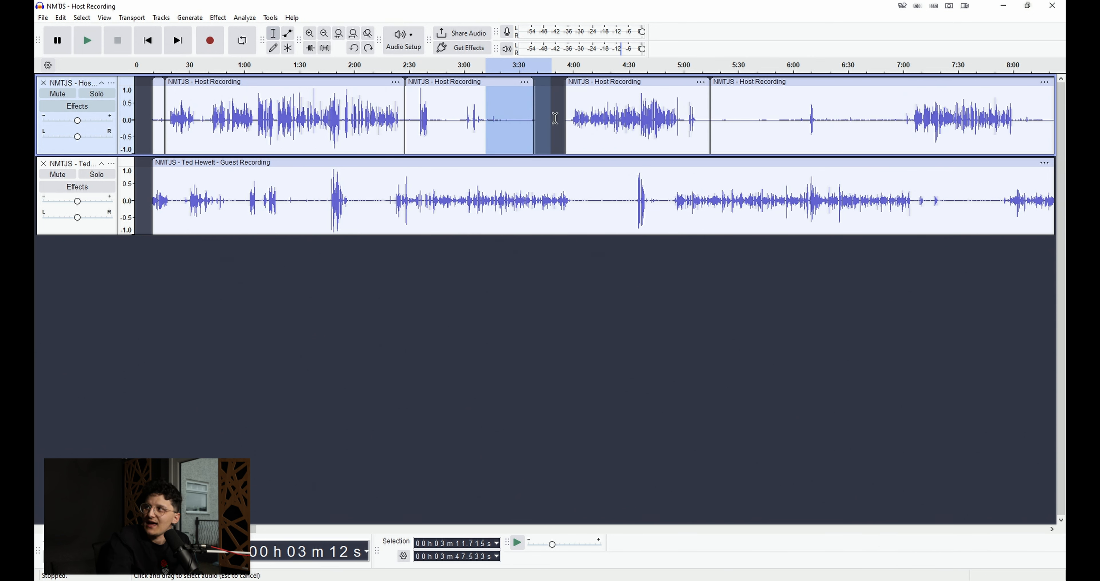
key(ctrl+z)
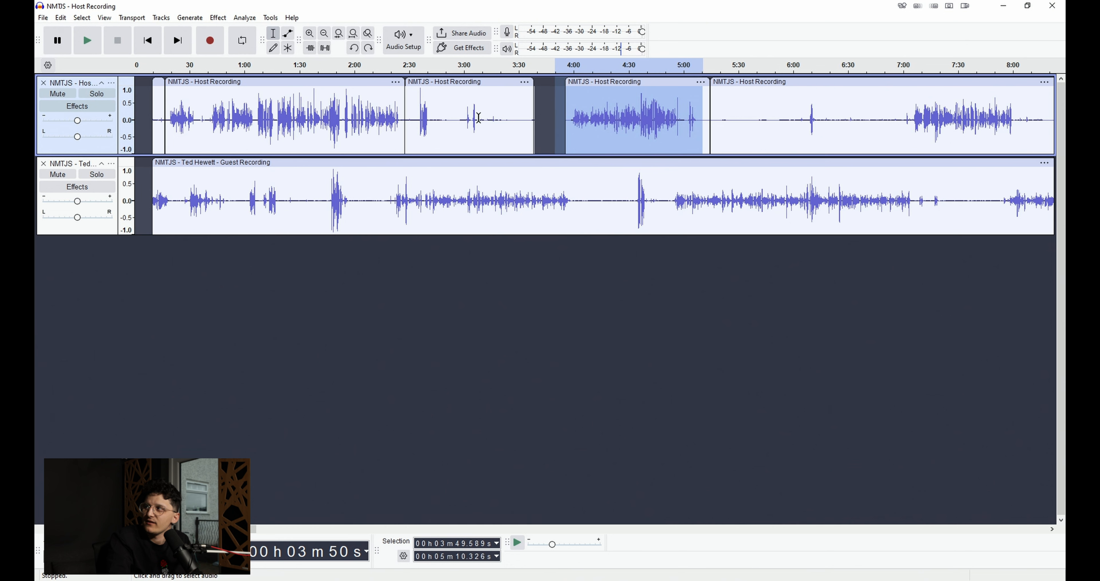
Step: Delete the host audio from about 3:19.6 to 3:46.1, shifting the following host clips earlier
drag(499, 120, 549, 121)
key(Delete)
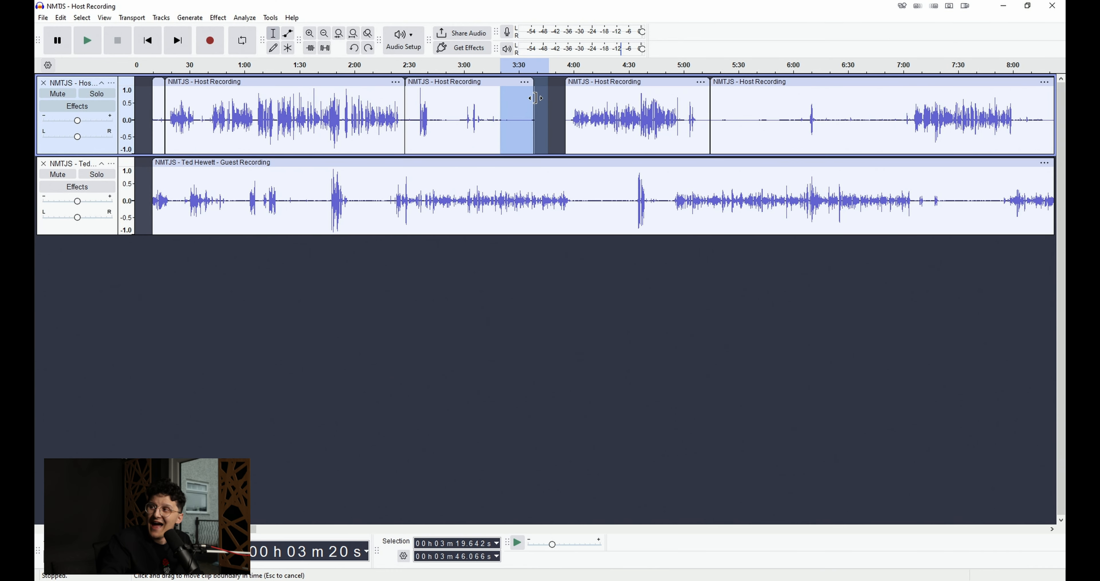
key(Delete)
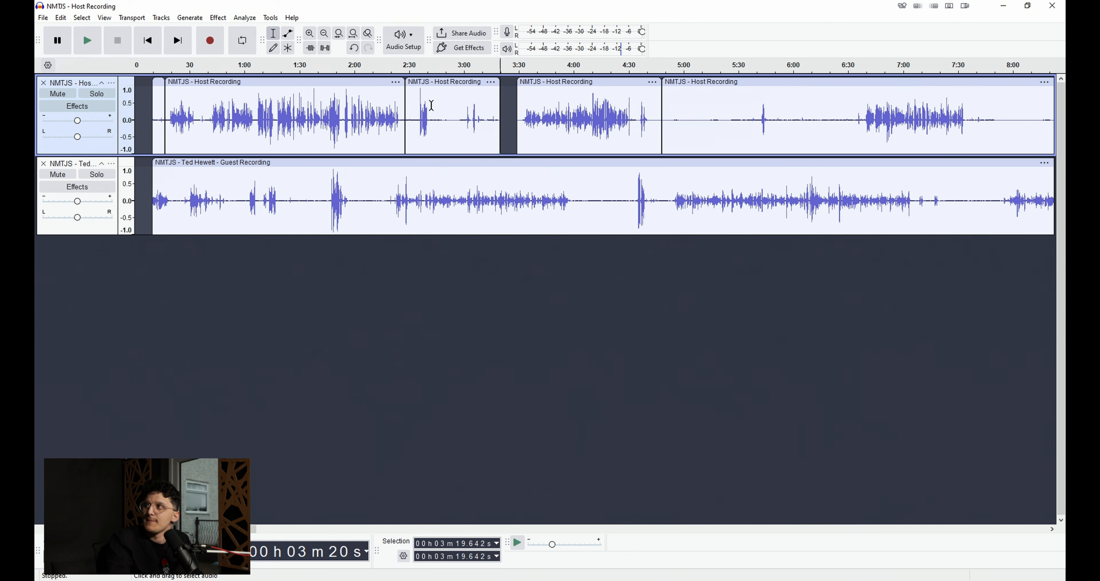
Step: Try deleting the host audio from about 2:49.7 to 3:26.7, and undo that deletion
drag(445, 114, 513, 117)
key(Delete)
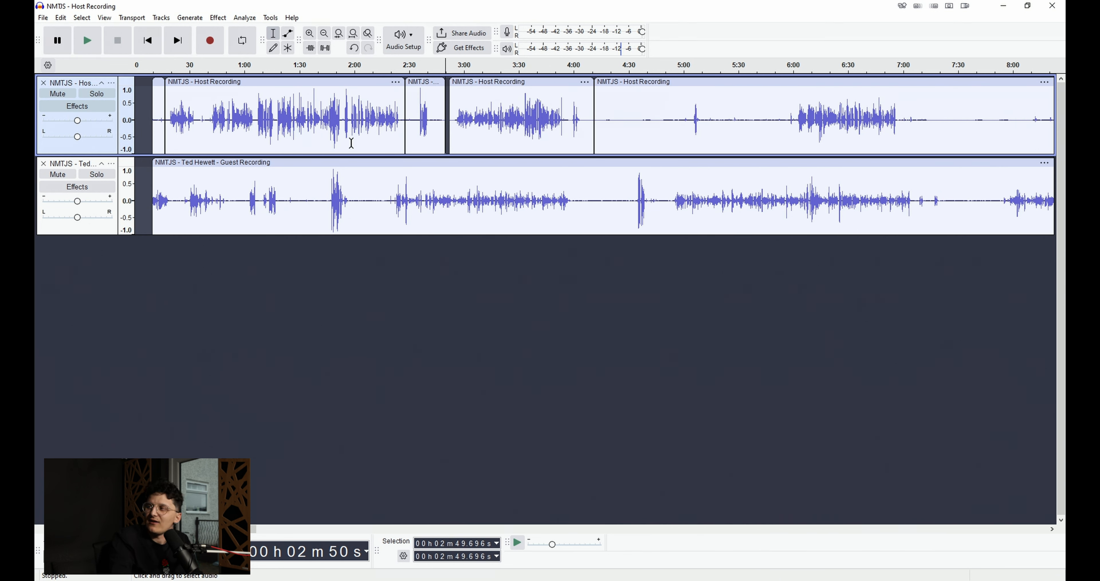
key(ctrl+z)
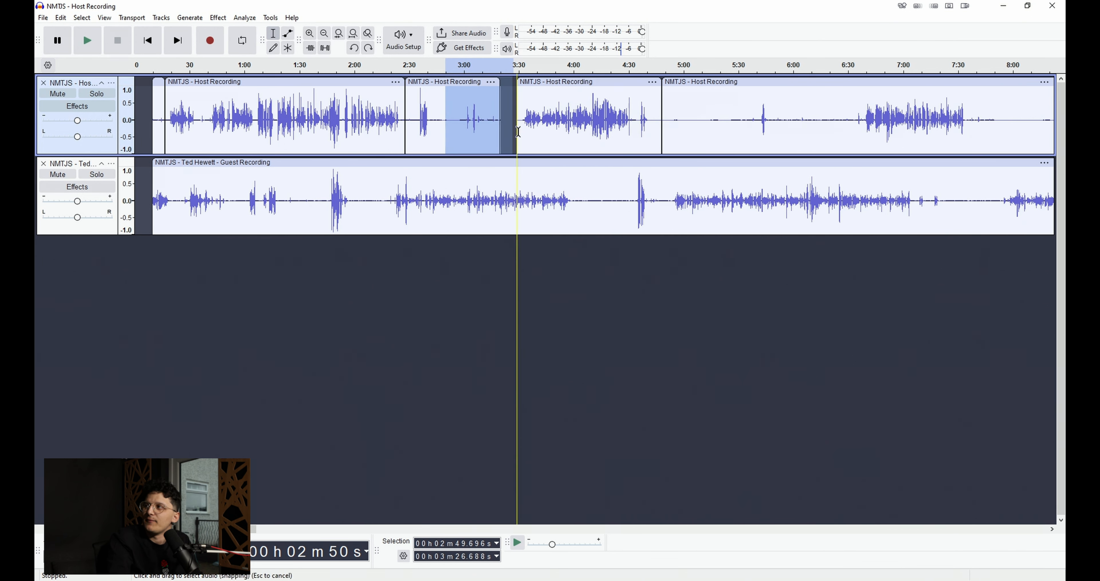
Step: Try deleting the host audio from about 5:16.5 to 6:04.6, and undo it along with the earlier deletion near 3:20
drag(715, 113, 802, 120)
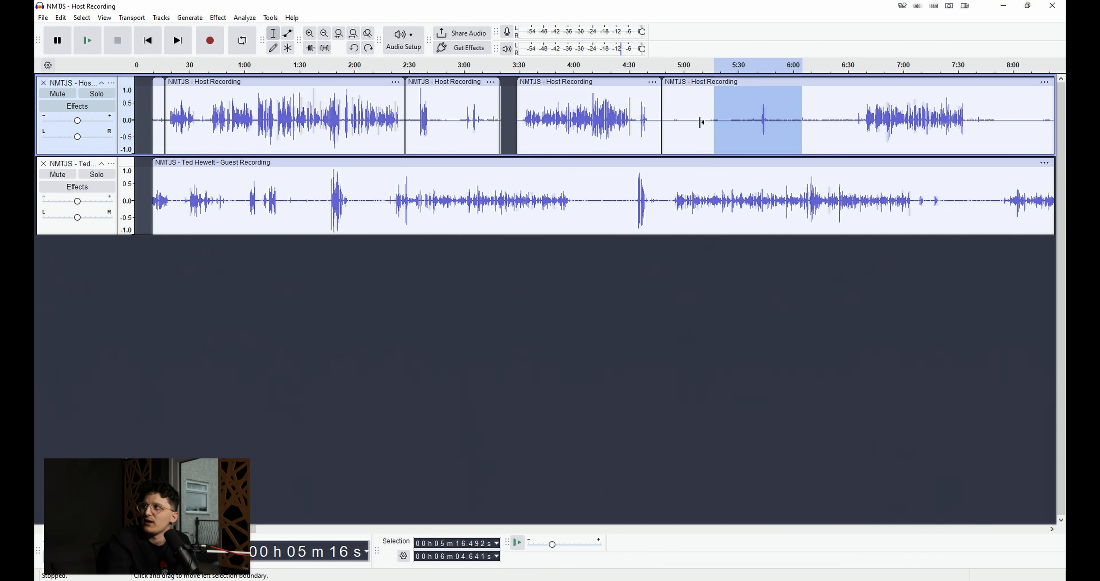
key(Delete)
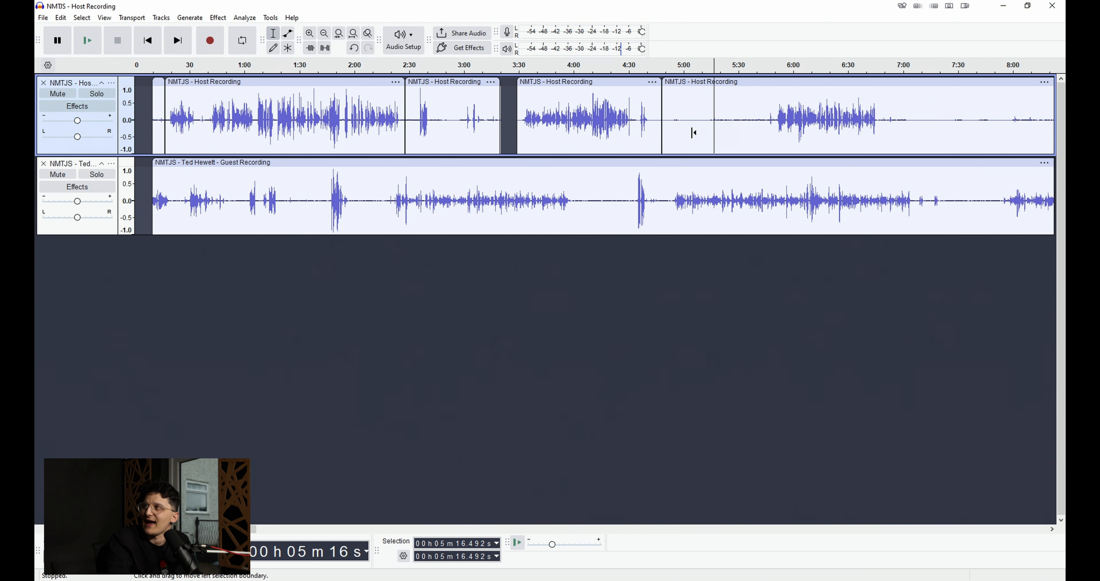
key(ctrl+z)
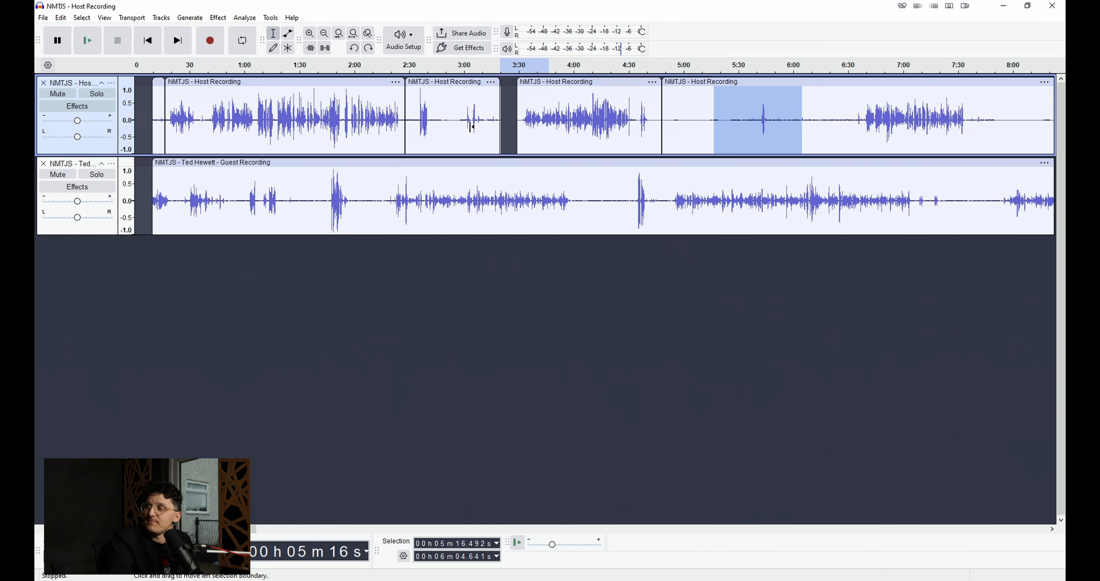
key(ctrl+z)
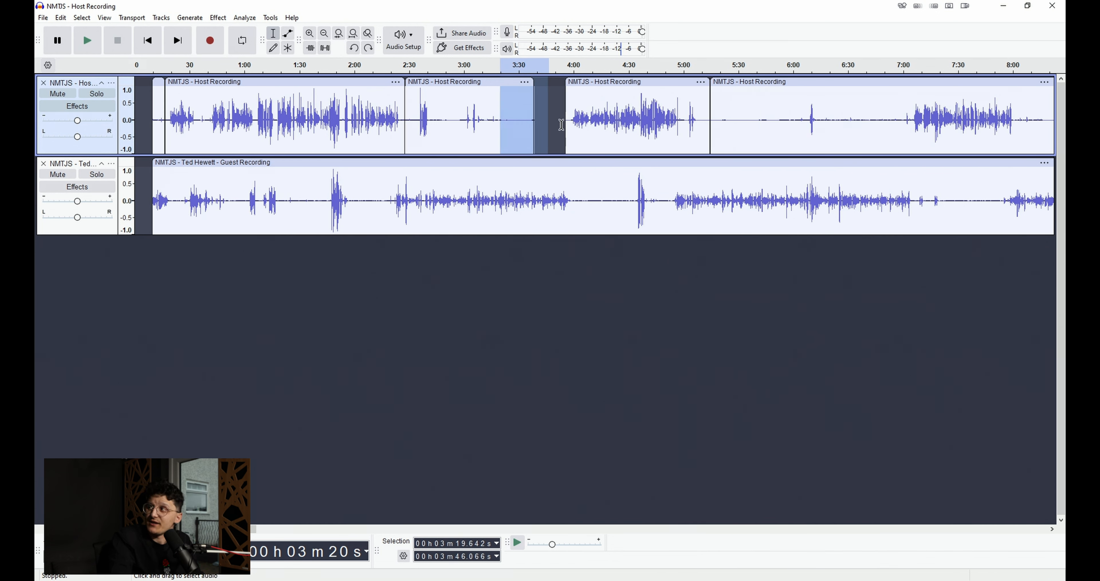
Step: Try deleting the section from about 3:30.5 to 3:58.1 across both the host and guest tracks, and undo it
click(565, 111)
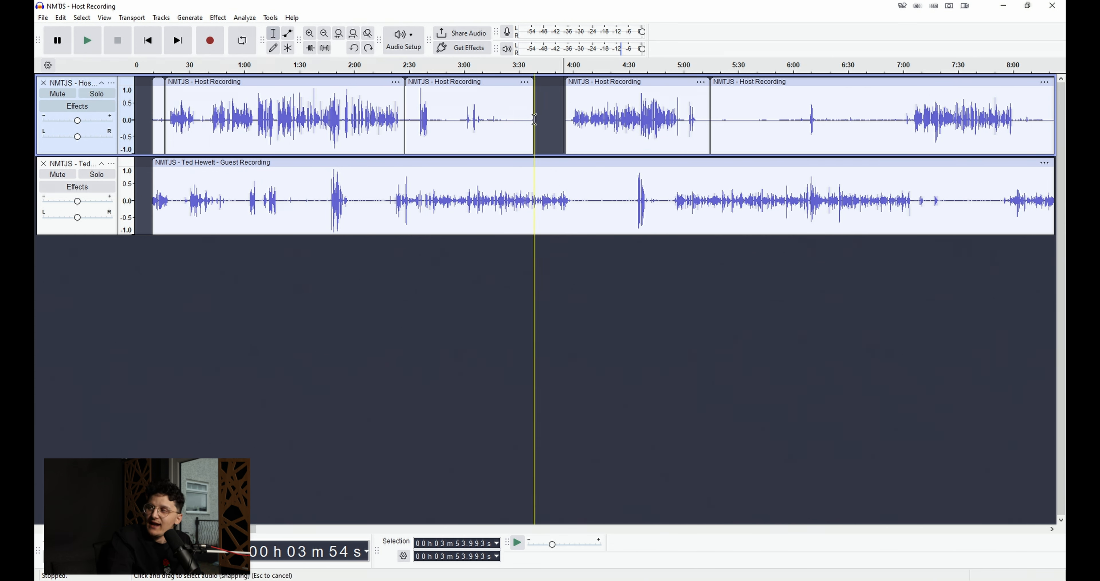
drag(519, 115, 565, 167)
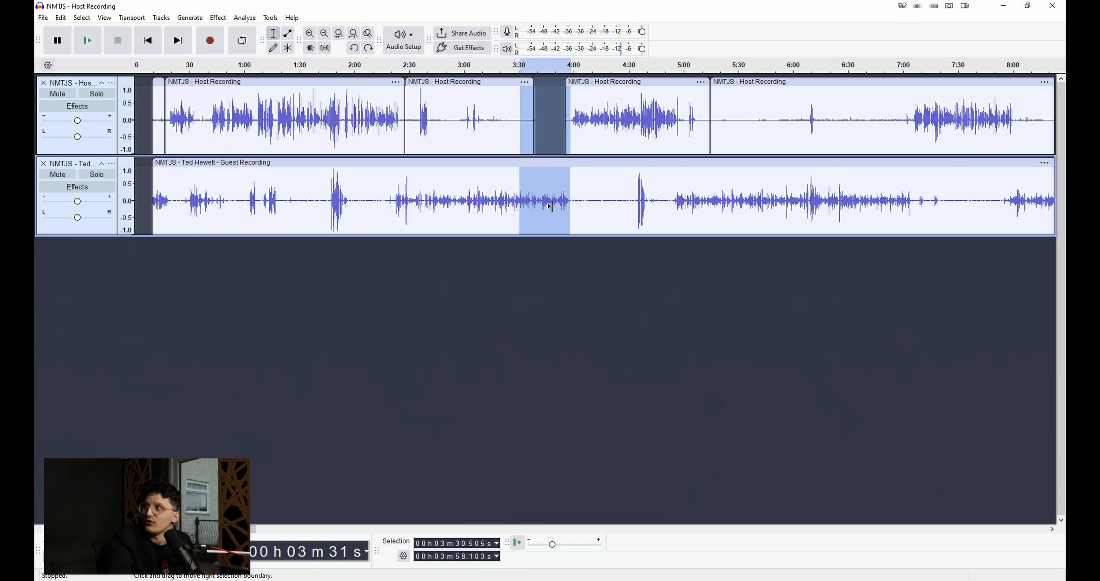
key(Delete)
key(ctrl+z)
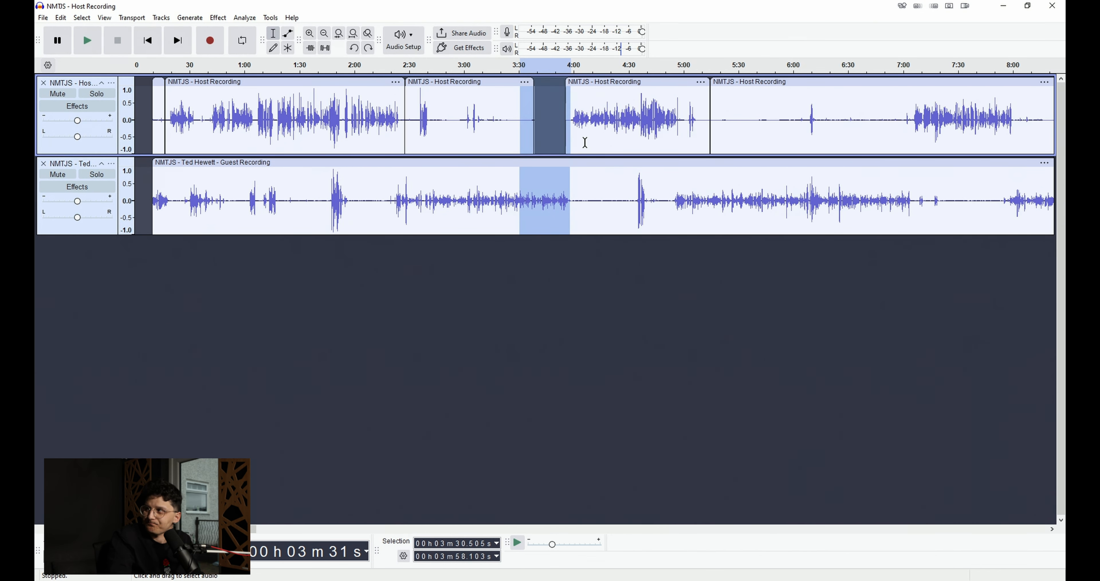
click(584, 142)
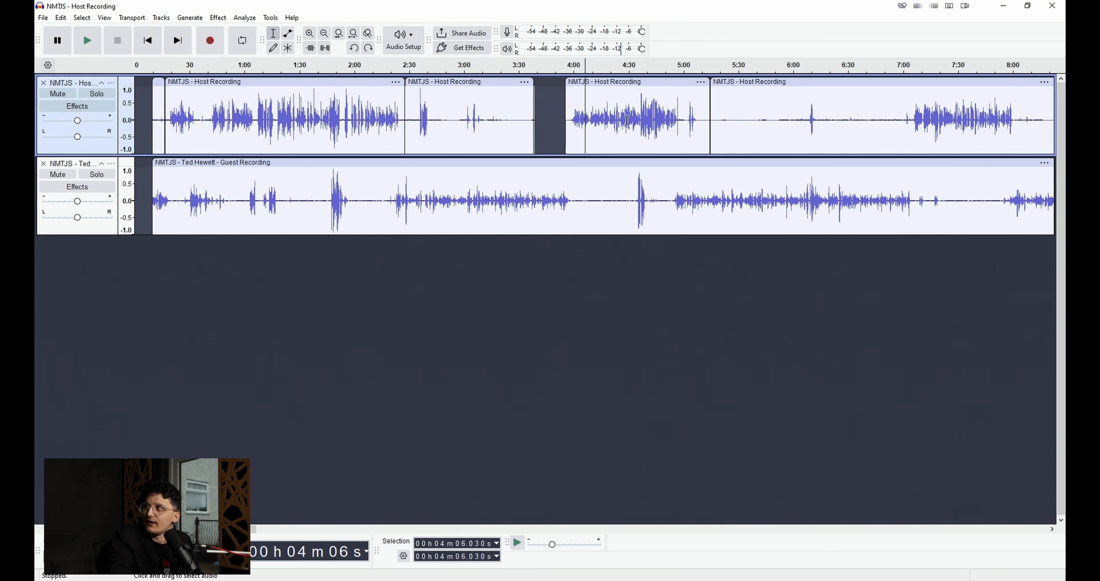
Step: Try a split delete of the host audio from about 3:12.0 to 3:44.6 that leaves a gap, and undo it
drag(486, 120, 544, 125)
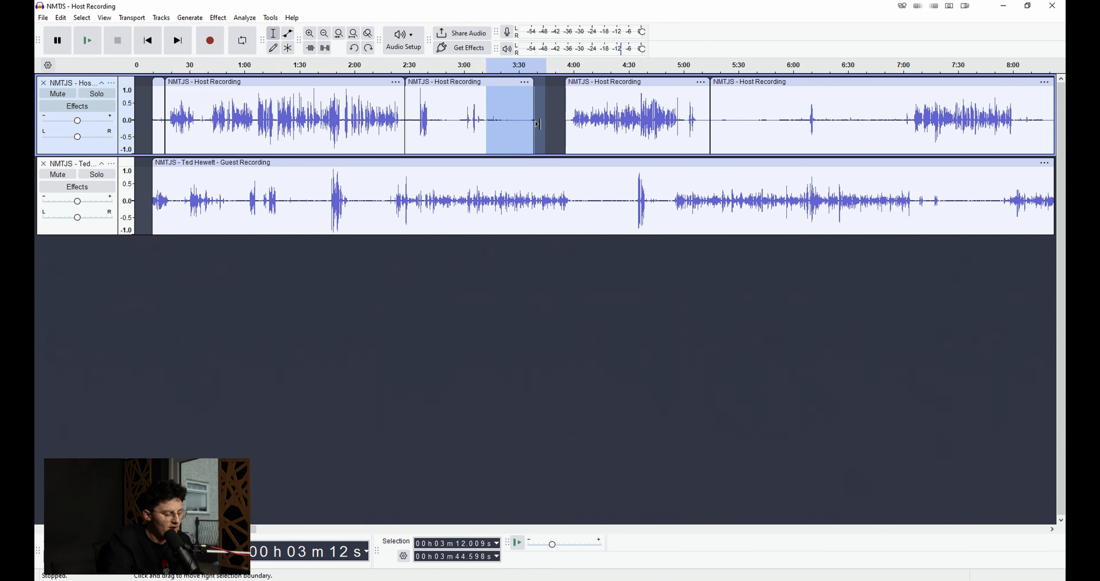
key(ctrl)
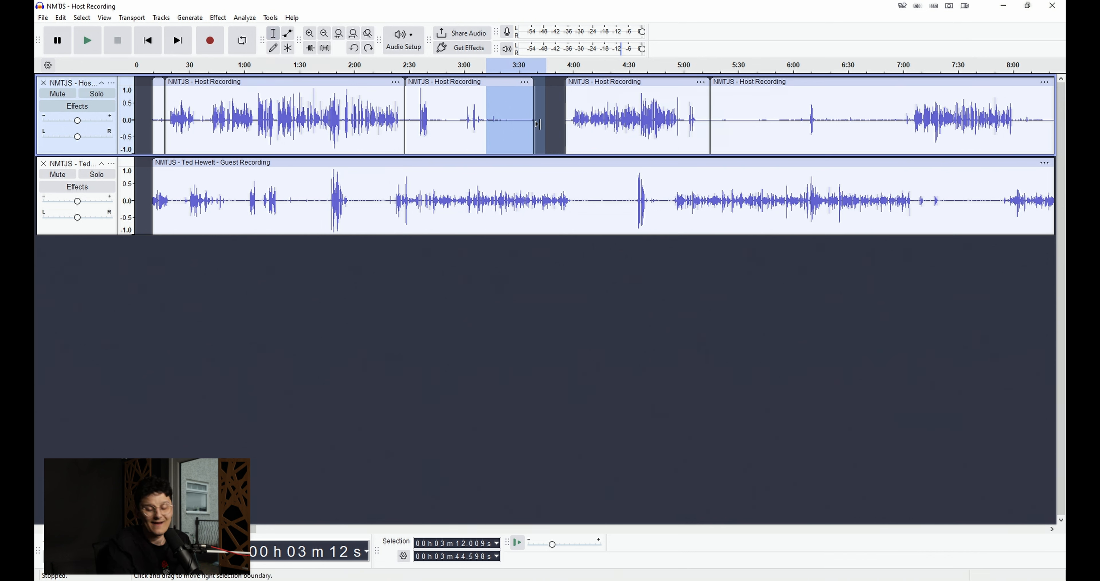
key(ctrl+alt+k)
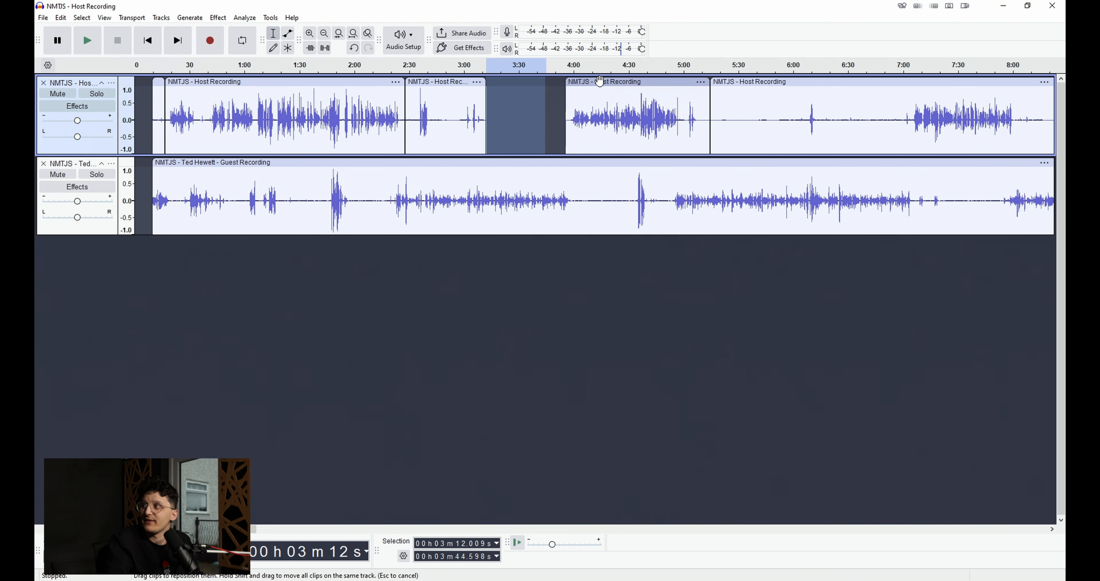
key(ctrl+z)
click(558, 119)
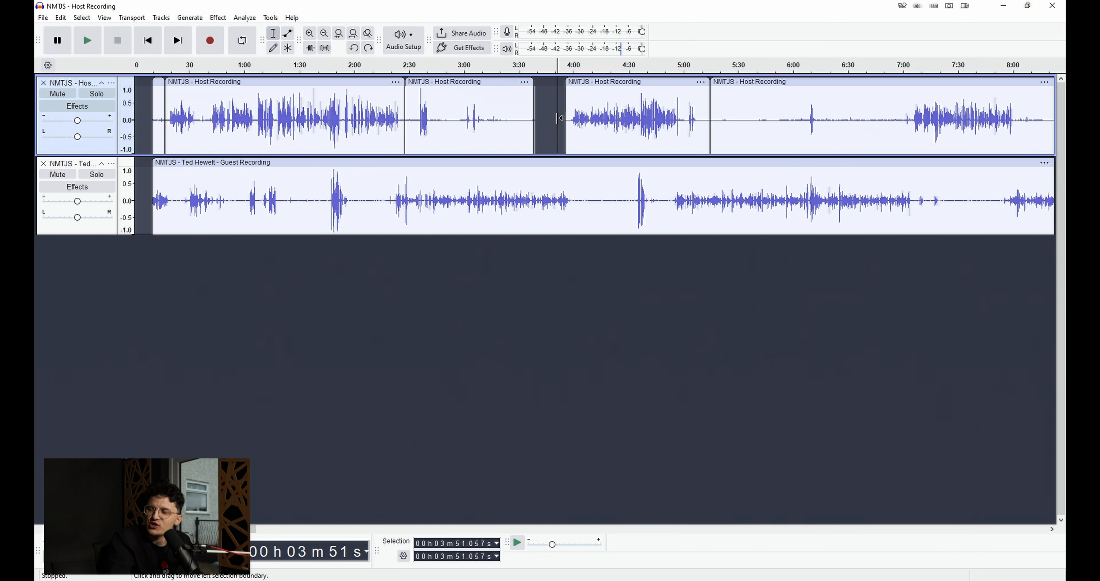
Step: Split delete the host audio from about 3:12.3 to 3:51.1 and from 5:10.0 to 6:04.1, leaving gaps that keep the tracks aligned
drag(560, 118, 490, 126)
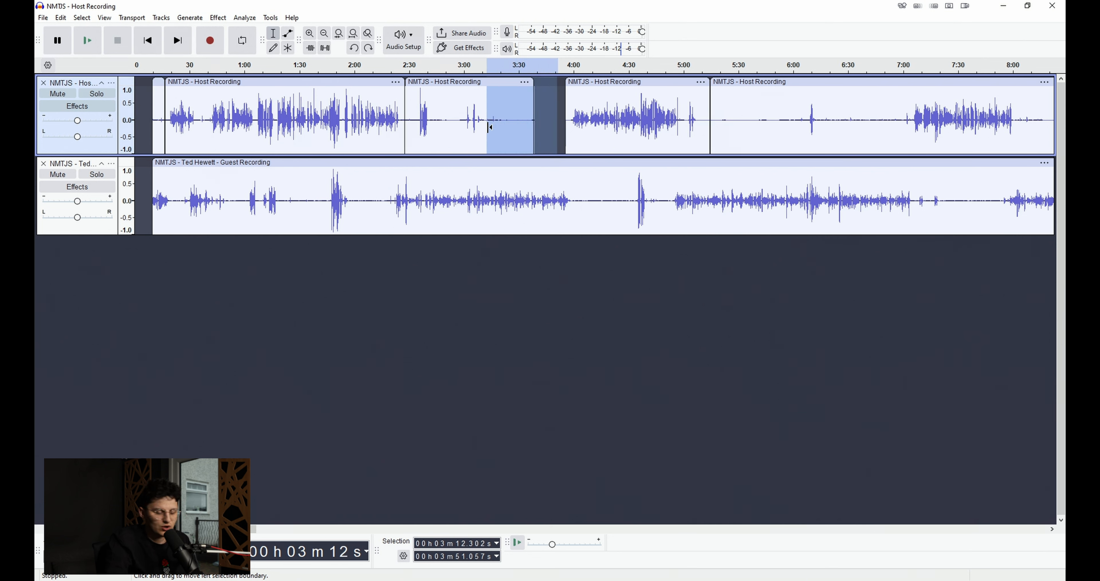
key(Delete)
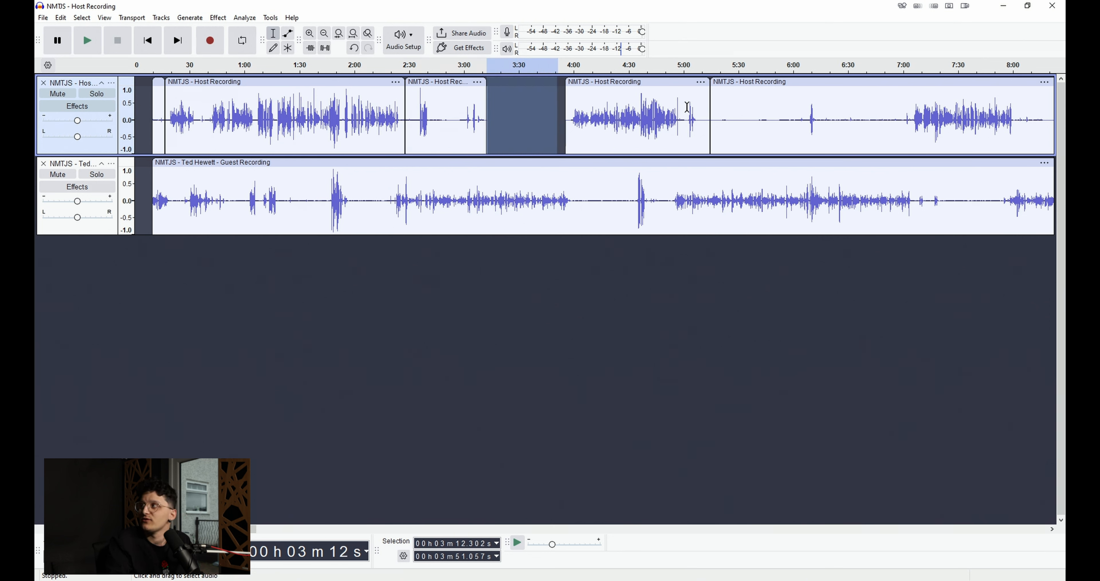
drag(703, 125, 797, 137)
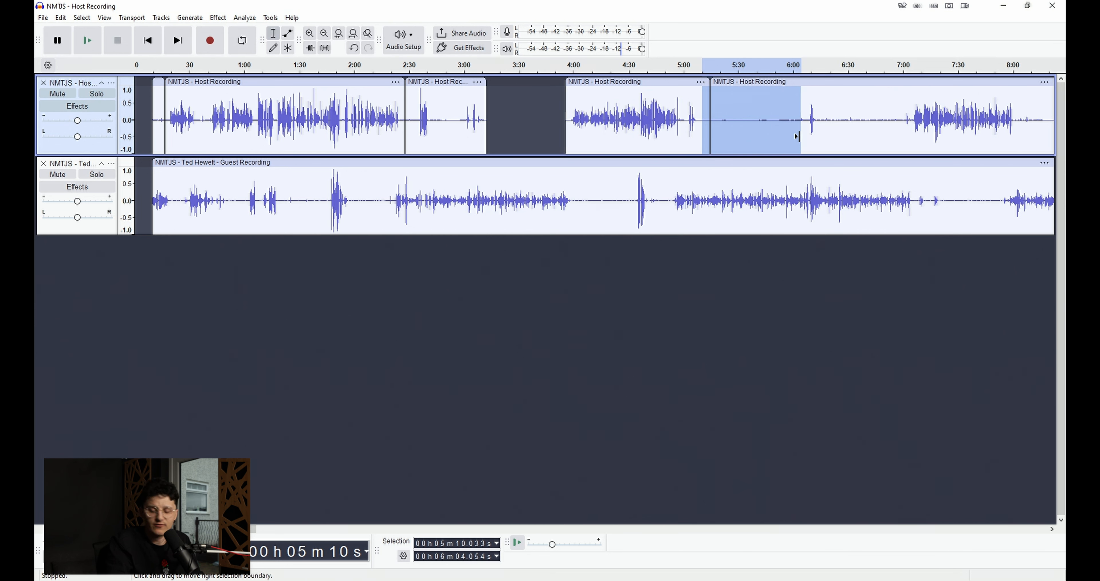
key(Delete)
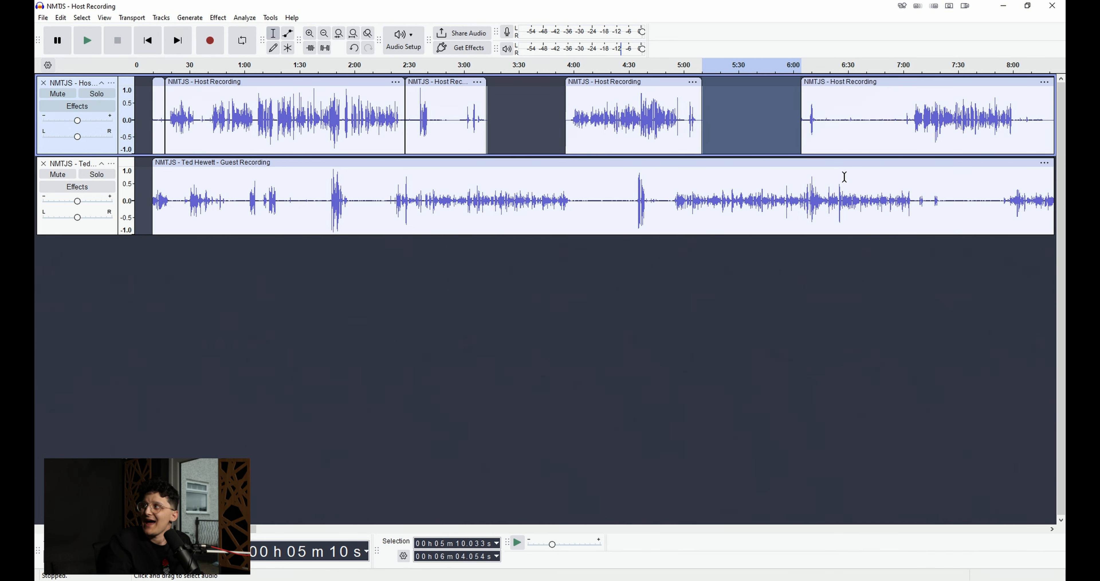
Step: Delete the section from about 7:03.7 to 7:56.2 across both the host and guest tracks, closing the gap
scroll(790, 176, right, 5)
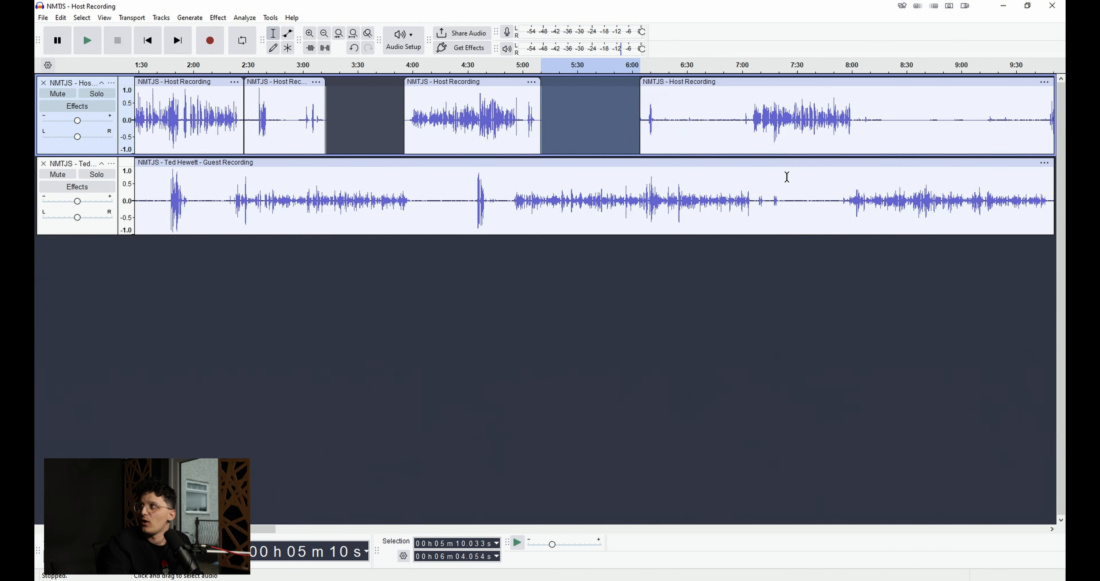
drag(749, 123, 845, 209)
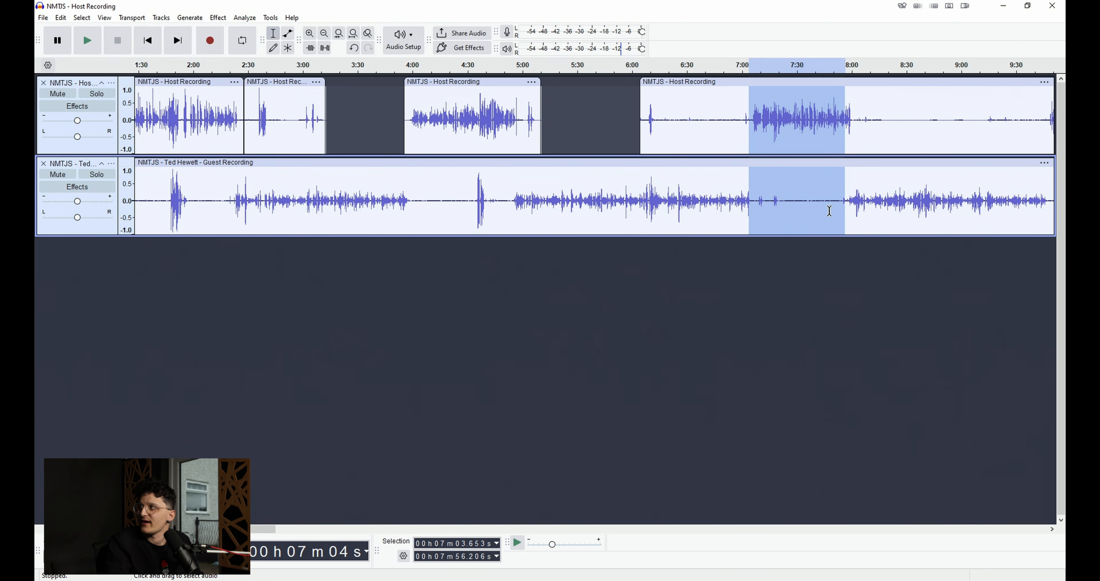
click(760, 184)
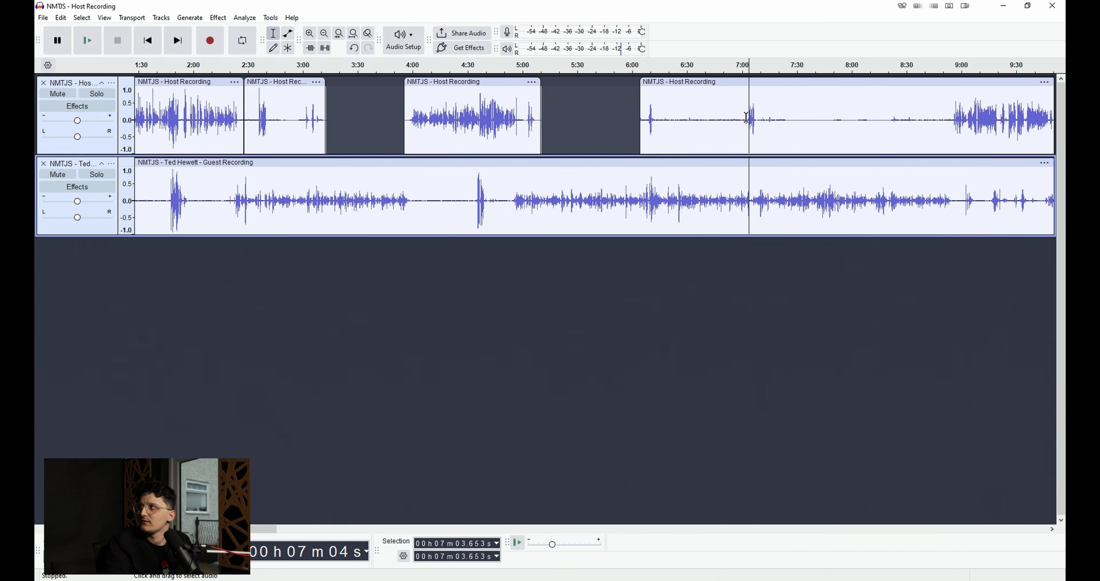
Step: Split delete the host audio from about 6:52.8 to 7:28.0, leaving a gap, and review both tracks at full length
drag(729, 119, 793, 127)
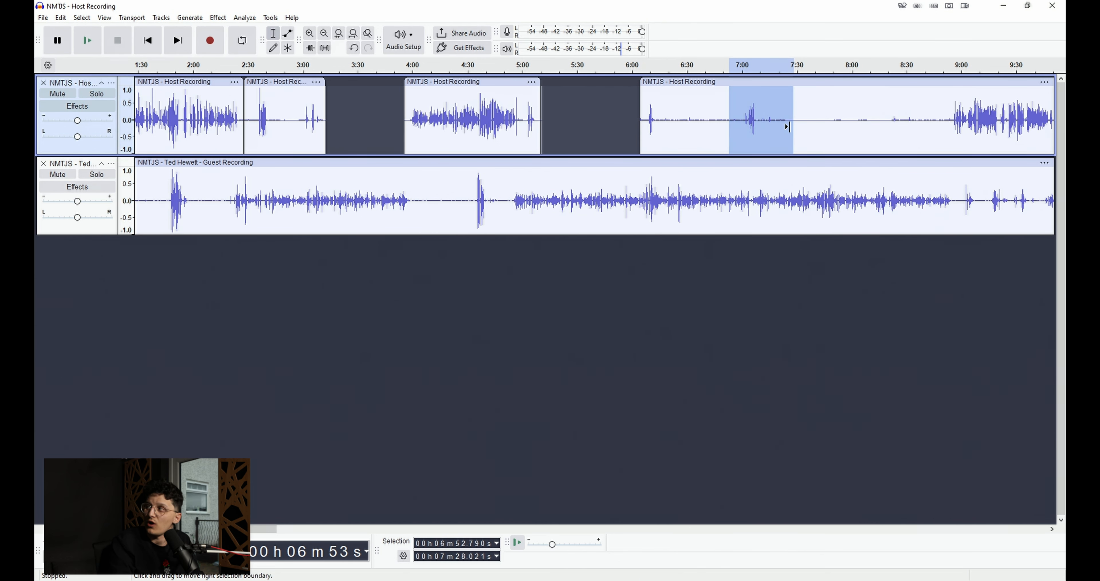
key(ctrl+alt+k)
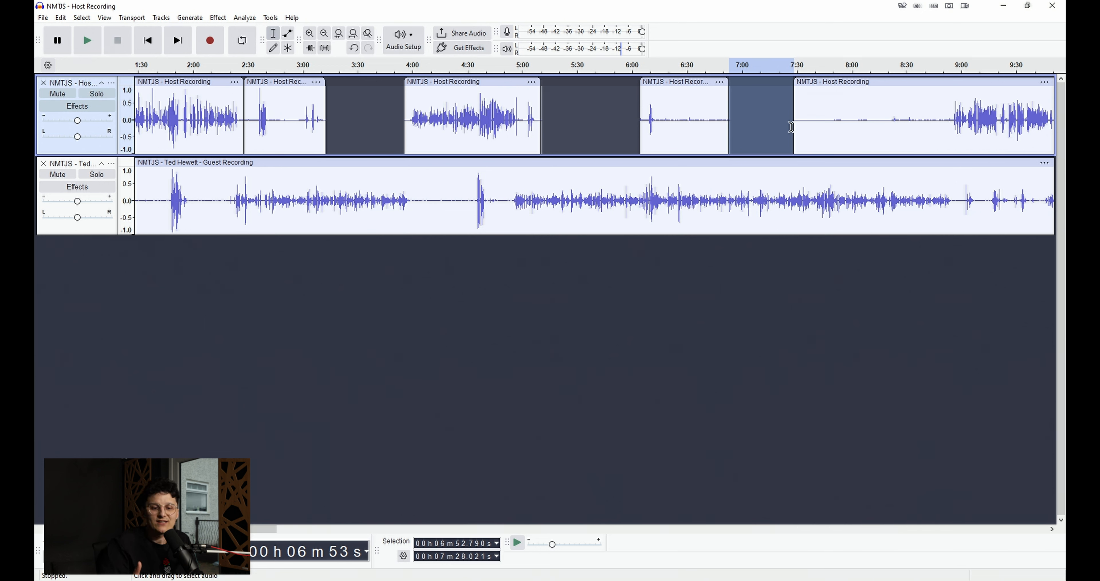
click(571, 125)
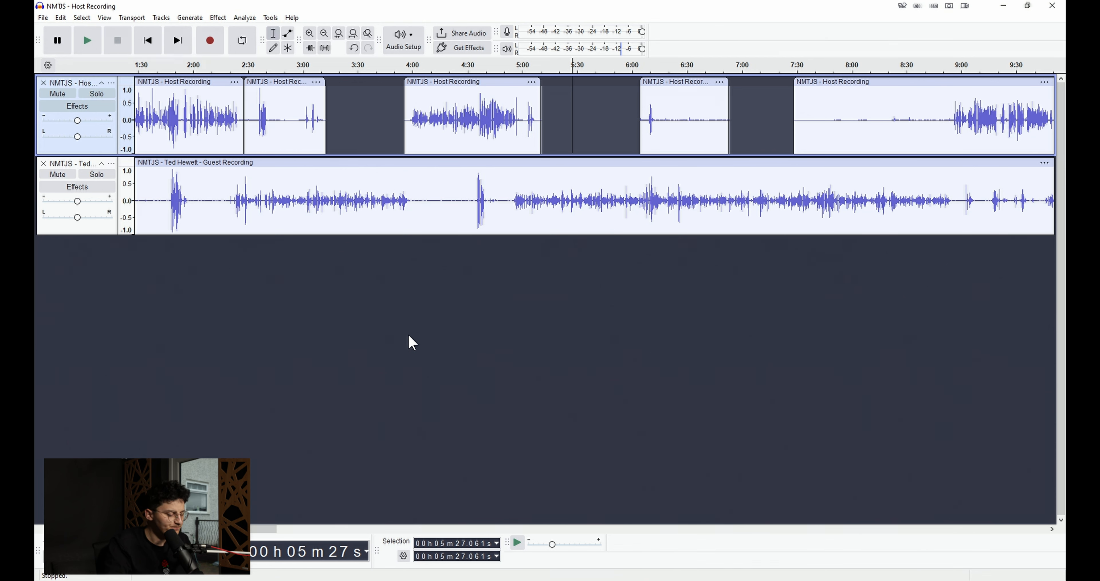
scroll(413, 341, down, 3)
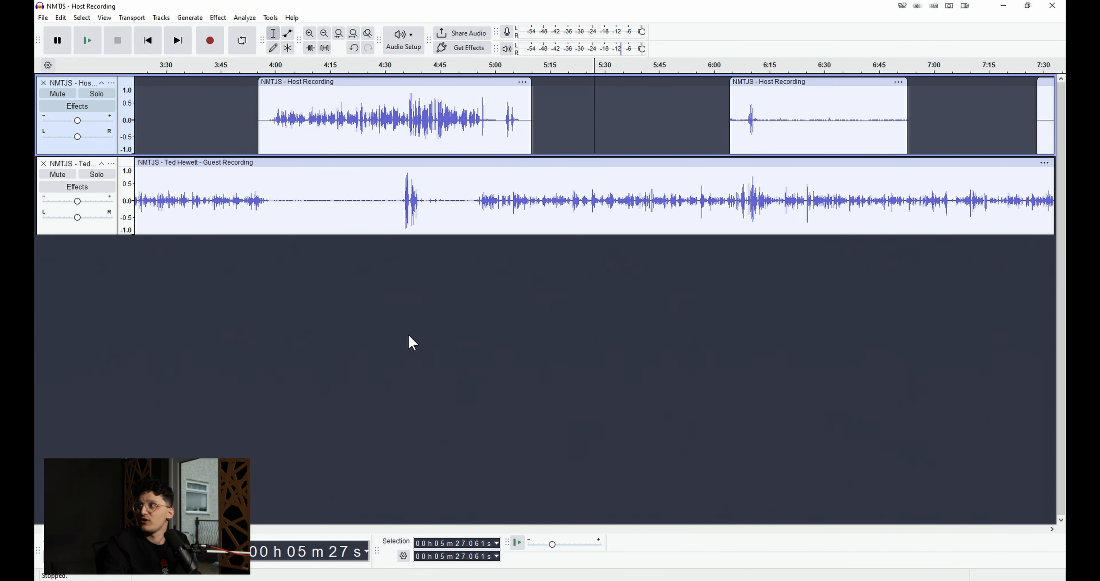
scroll(413, 342, down, 2)
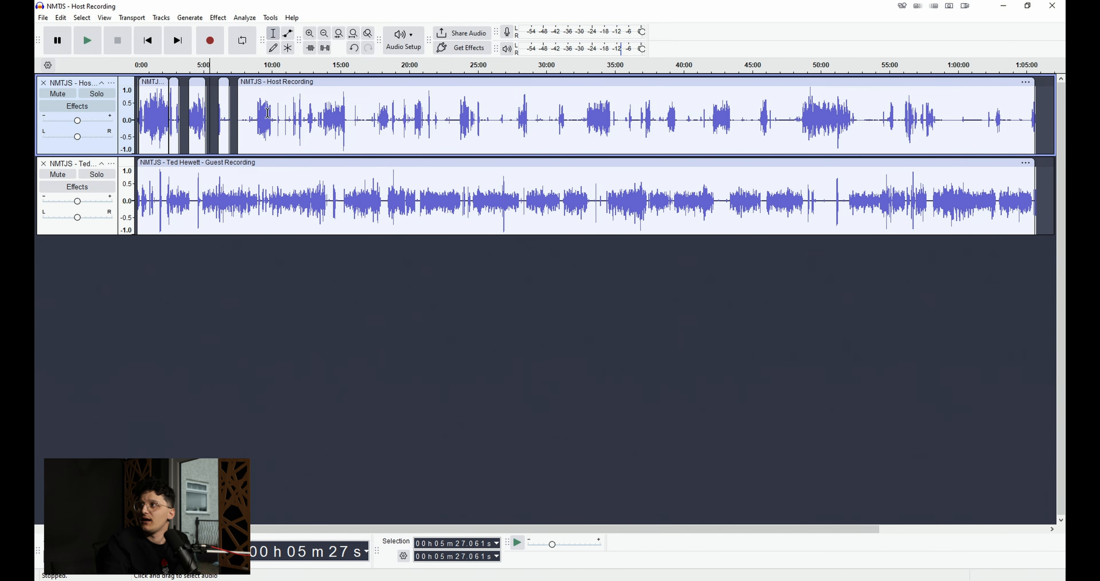
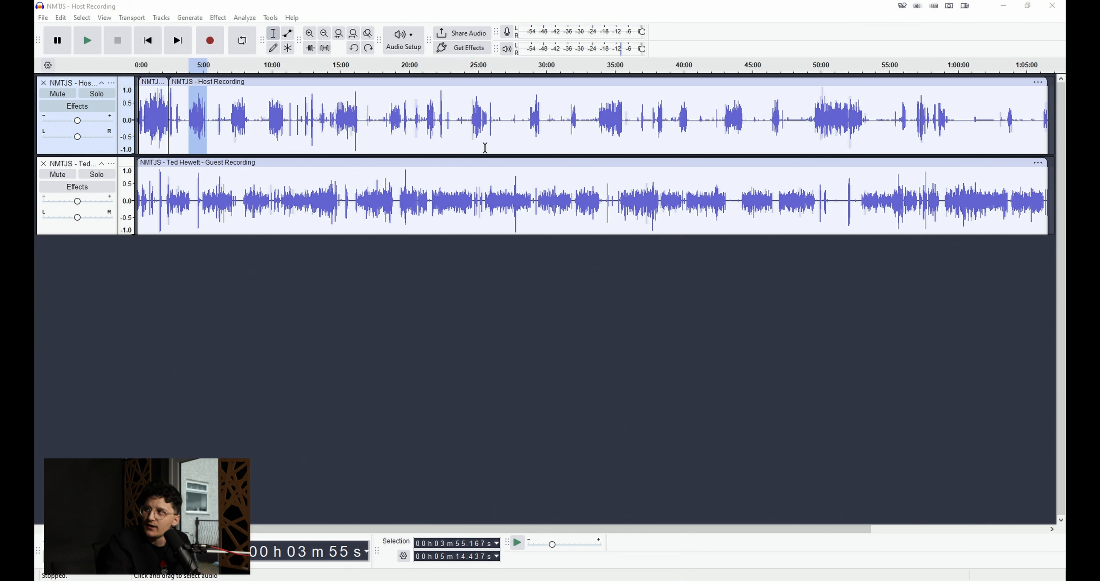
Step: Try amplifying the entire host recording by -6.3 dB, undo it, and deselect the clip
click(233, 128)
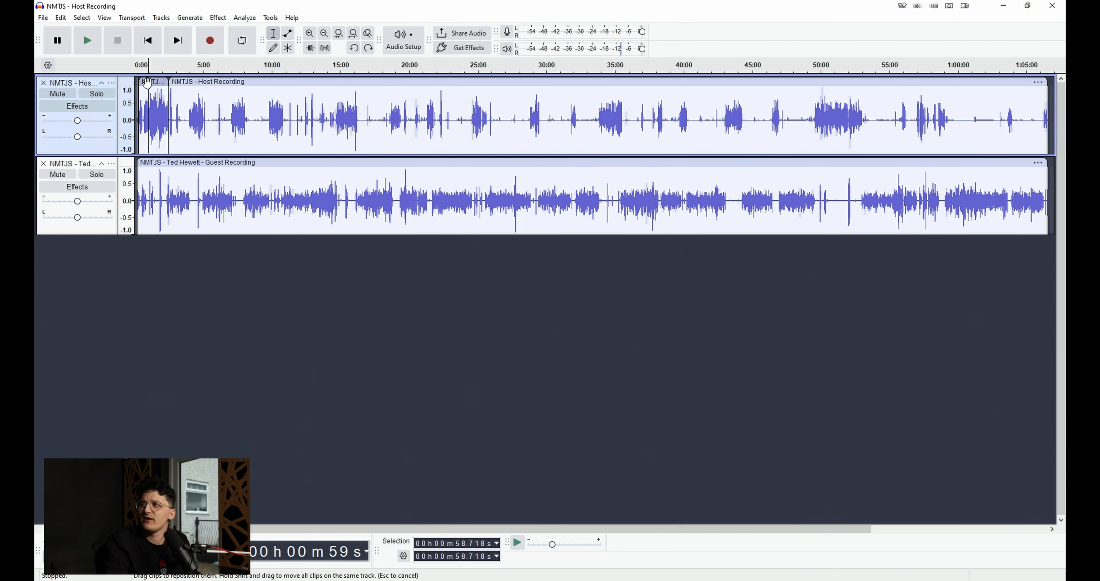
click(256, 84)
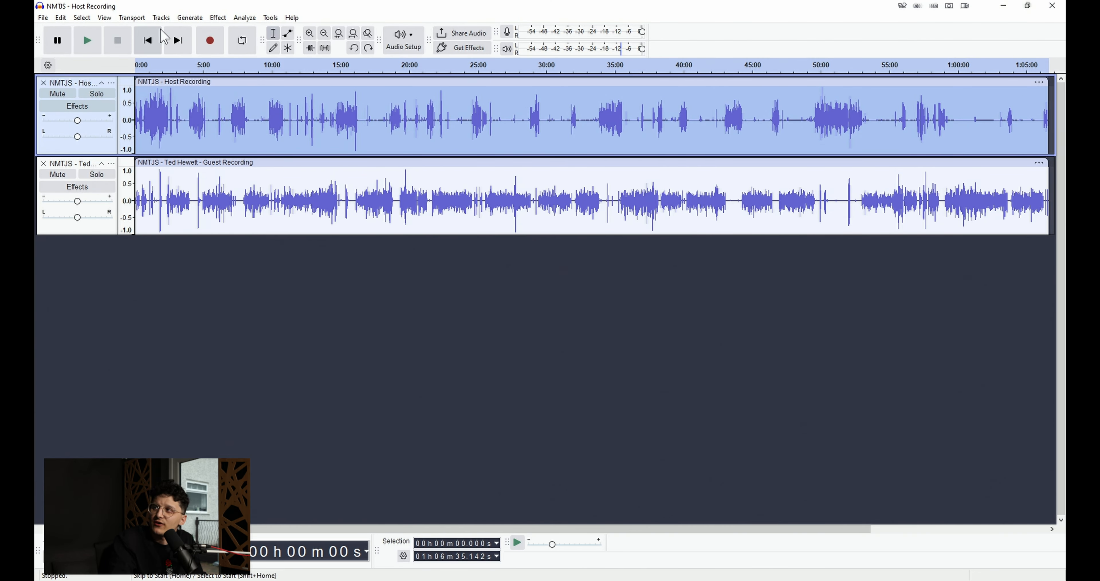
click(218, 19)
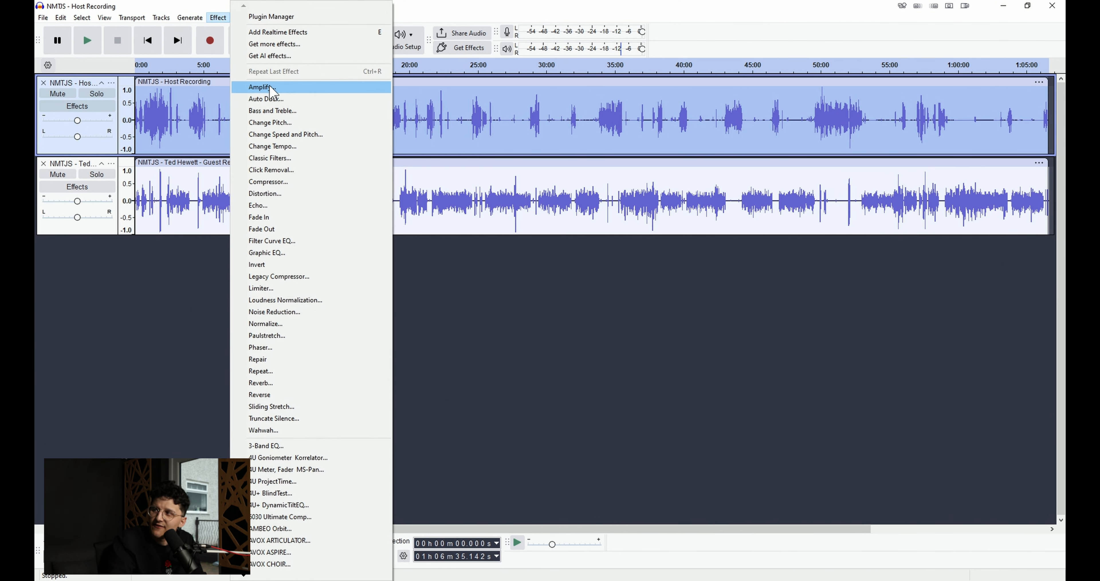
click(270, 88)
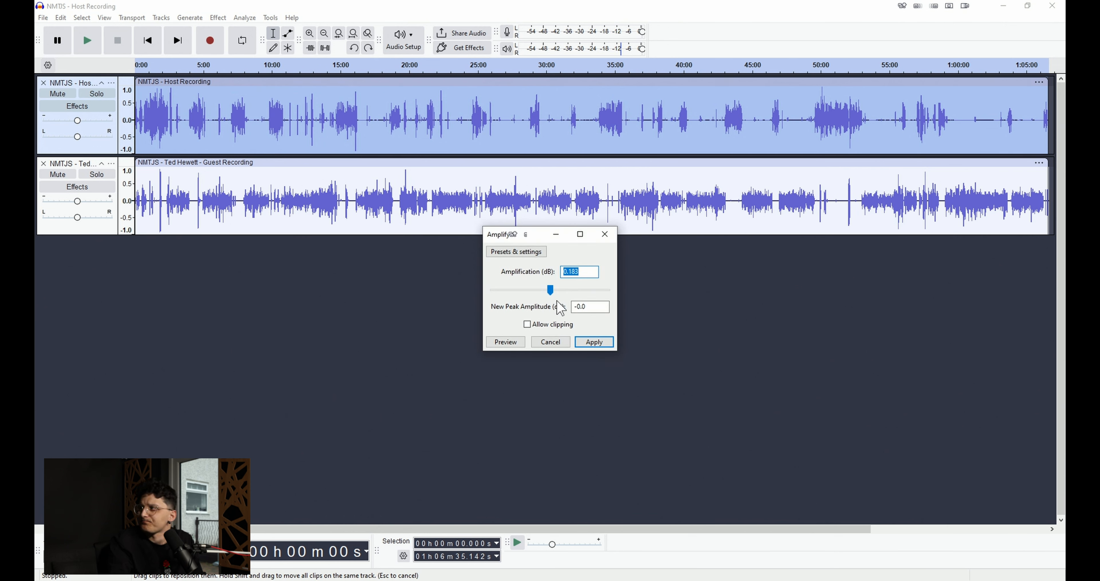
drag(550, 289, 543, 292)
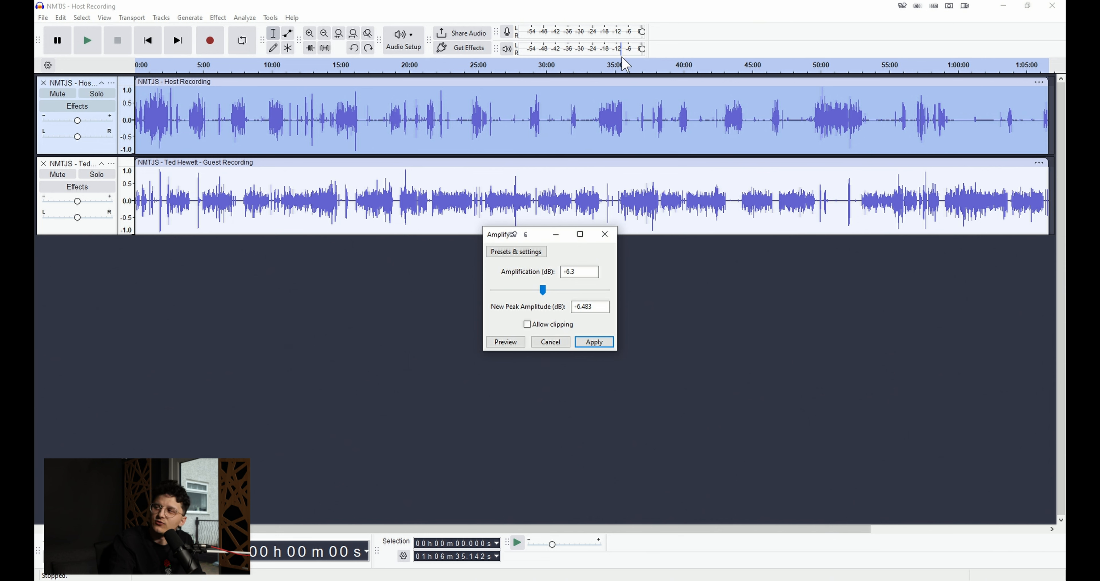
click(593, 344)
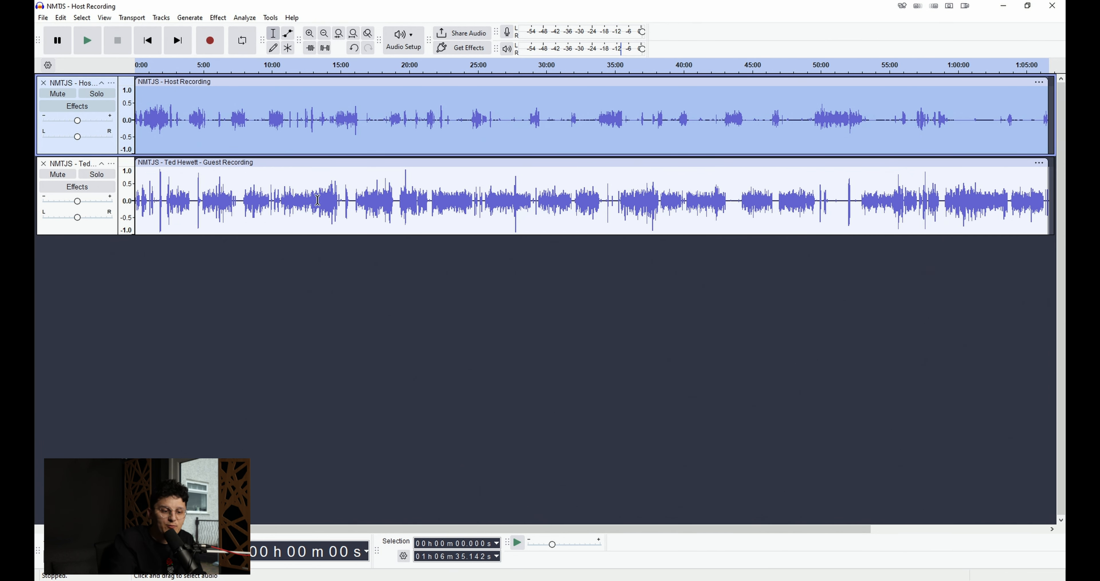
key(ctrl+z)
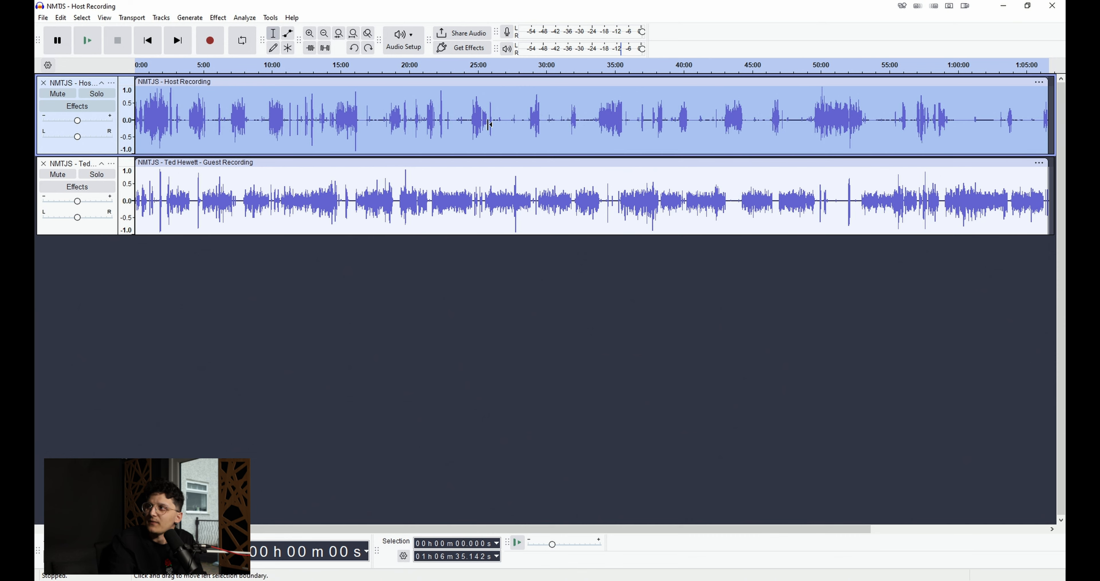
click(302, 258)
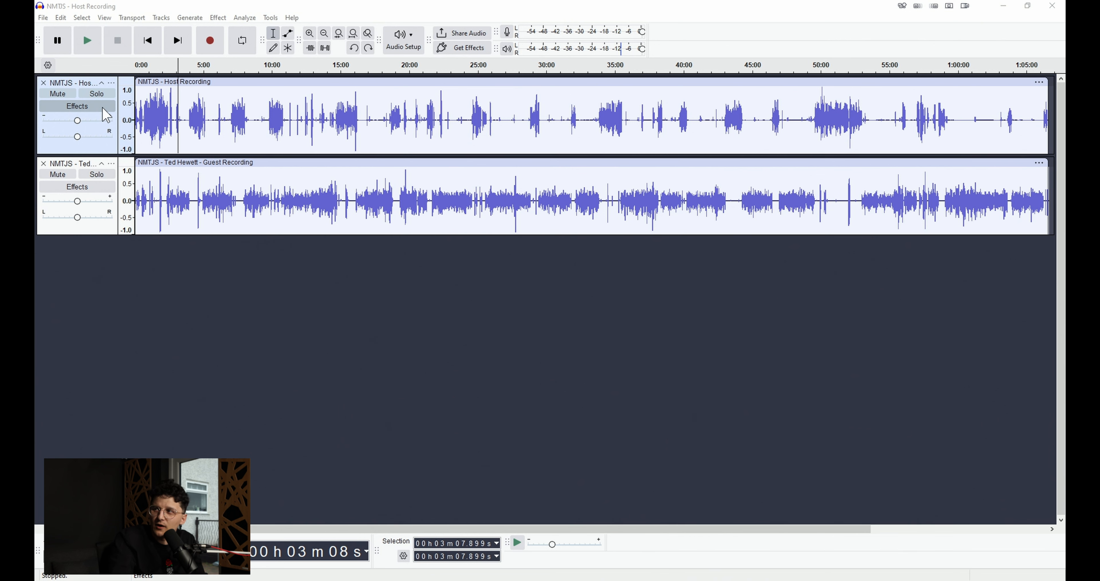
Step: Add Audacity's Compressor as a realtime effect on the host track and position its window below the host waveform
click(102, 109)
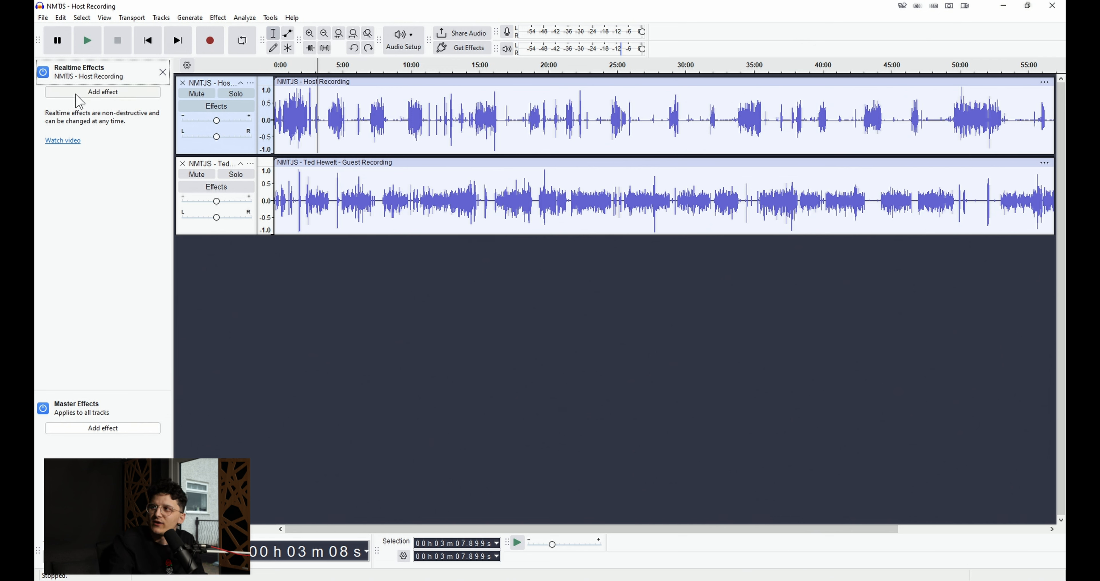
click(77, 92)
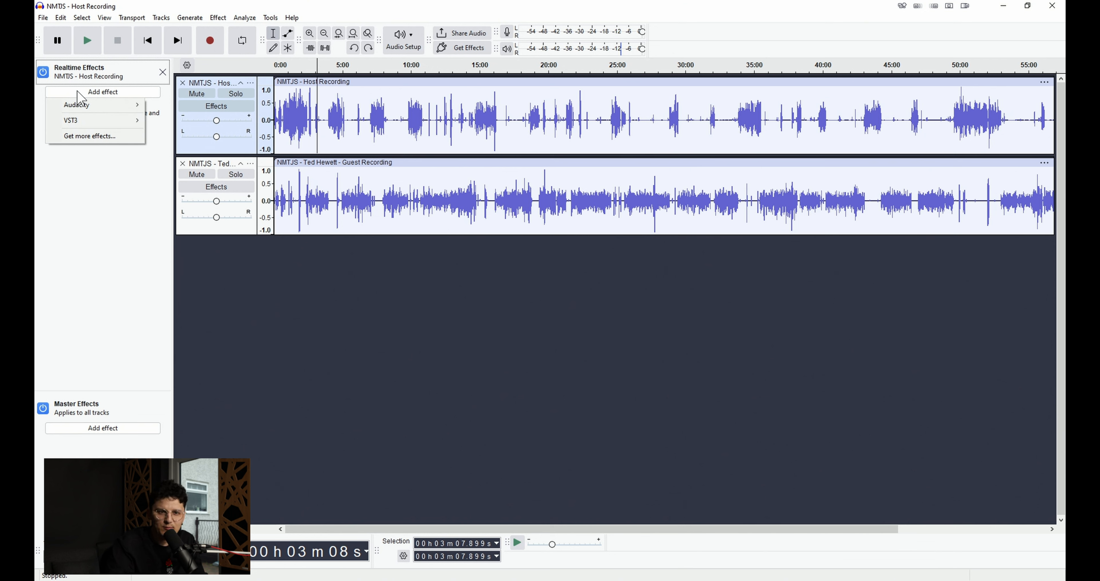
mouse_move(104, 107)
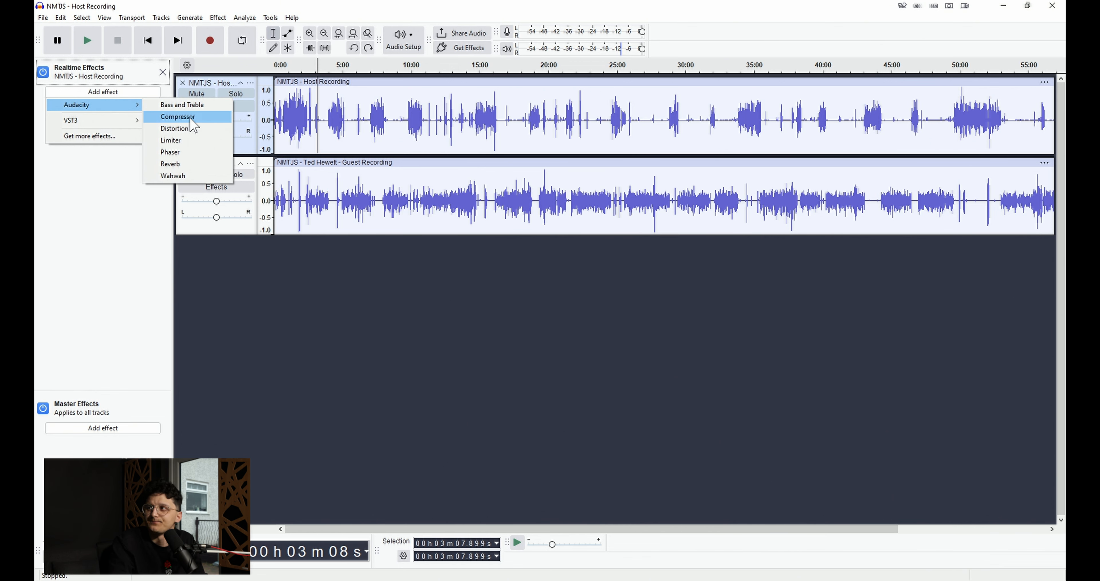
click(190, 120)
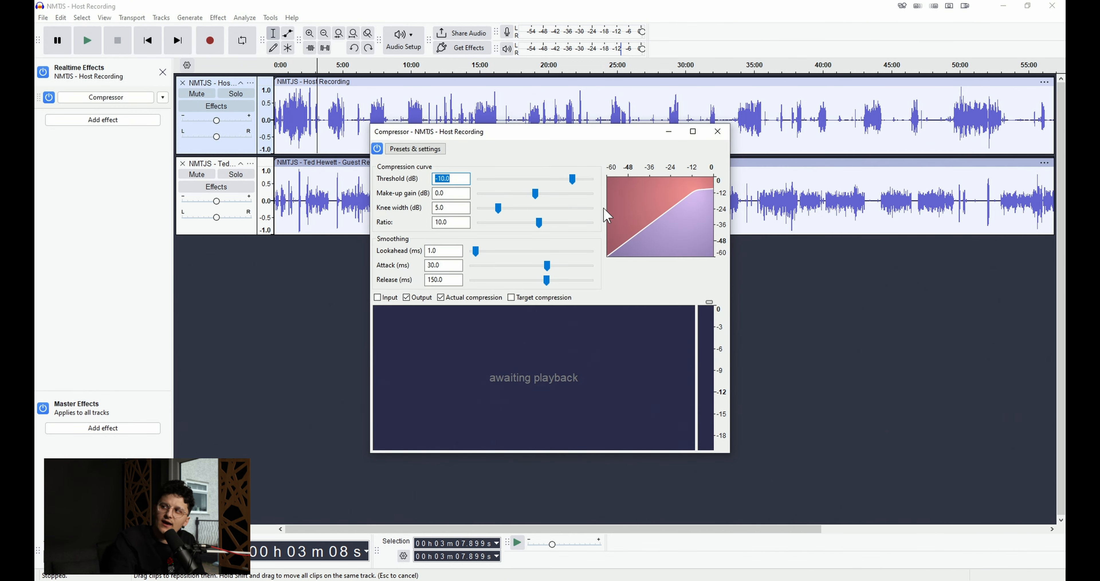
drag(529, 139, 404, 116)
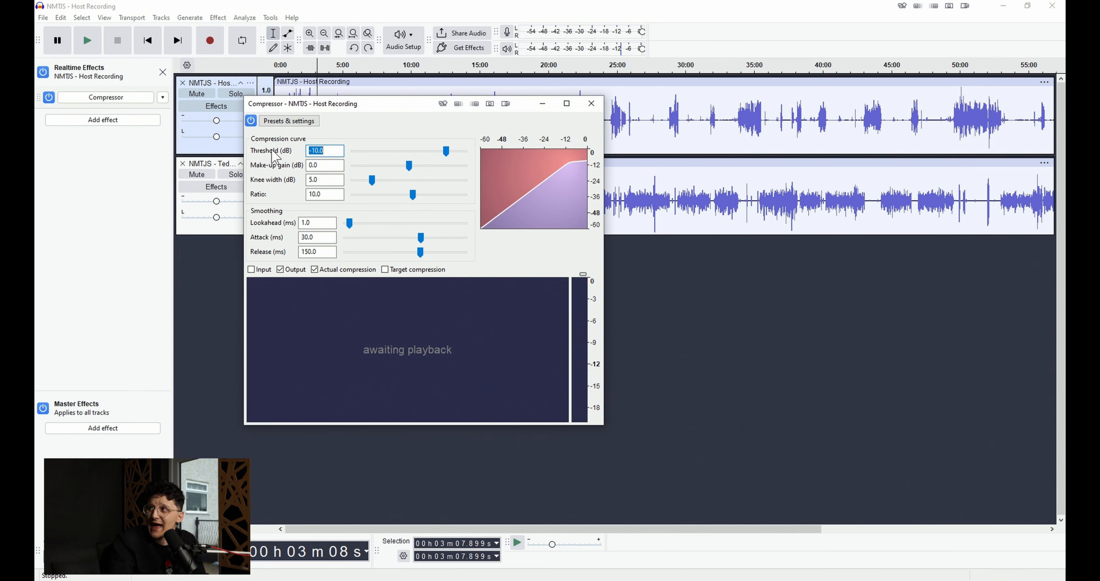
click(327, 152)
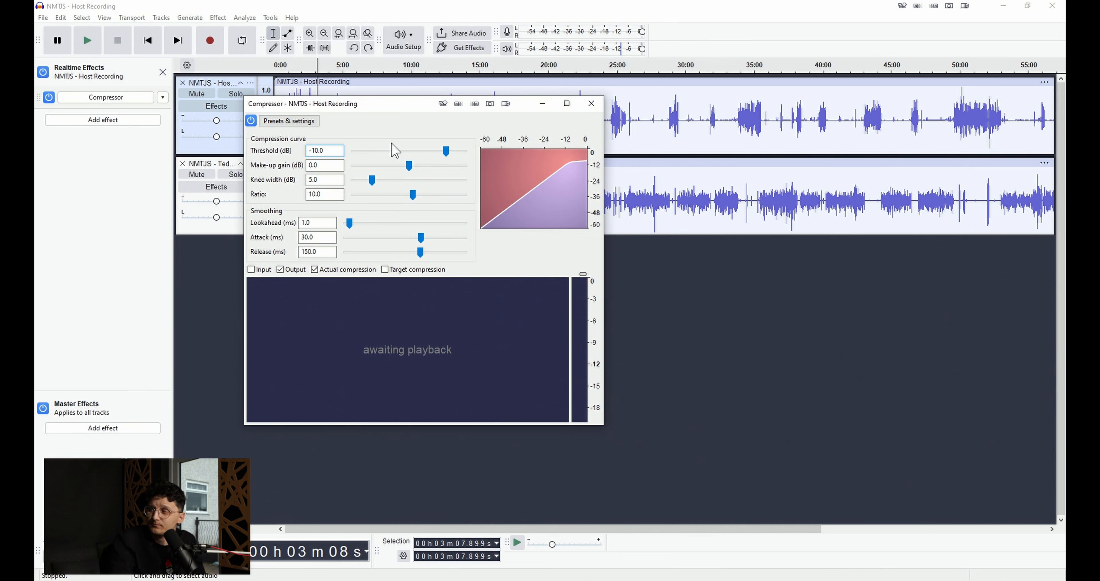
click(408, 128)
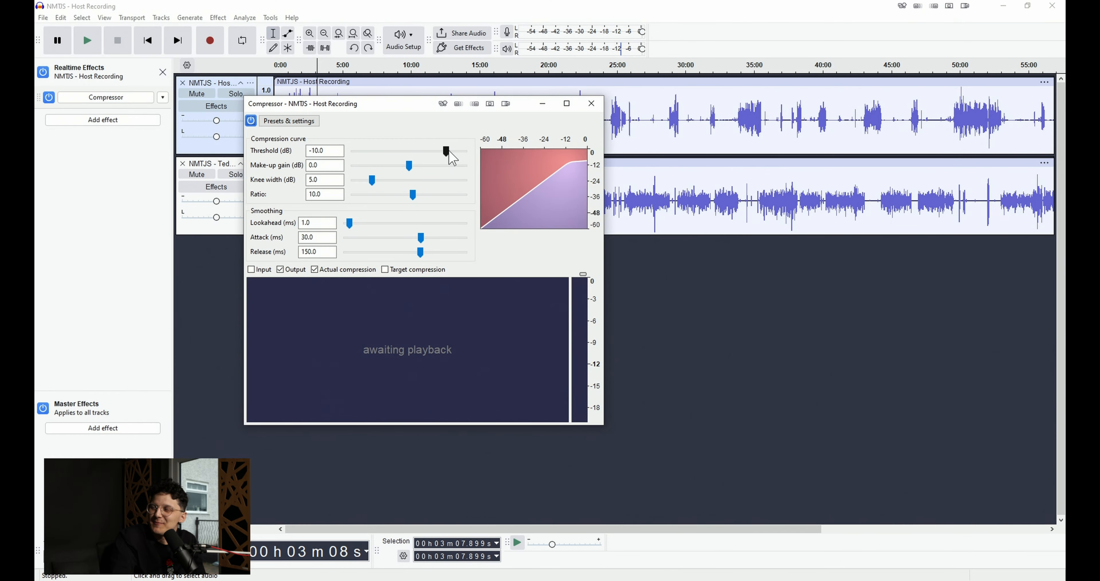
drag(417, 106, 445, 155)
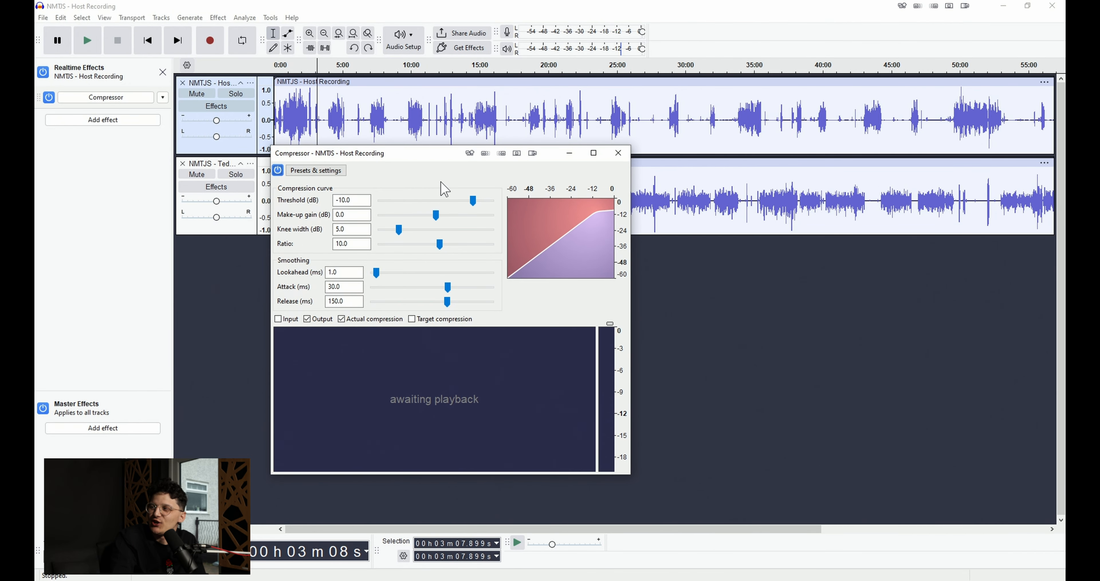
Step: Set the compressor threshold to -13.1 dB and place the playback cursor at about 1:54.6 in the host track
drag(473, 201, 455, 202)
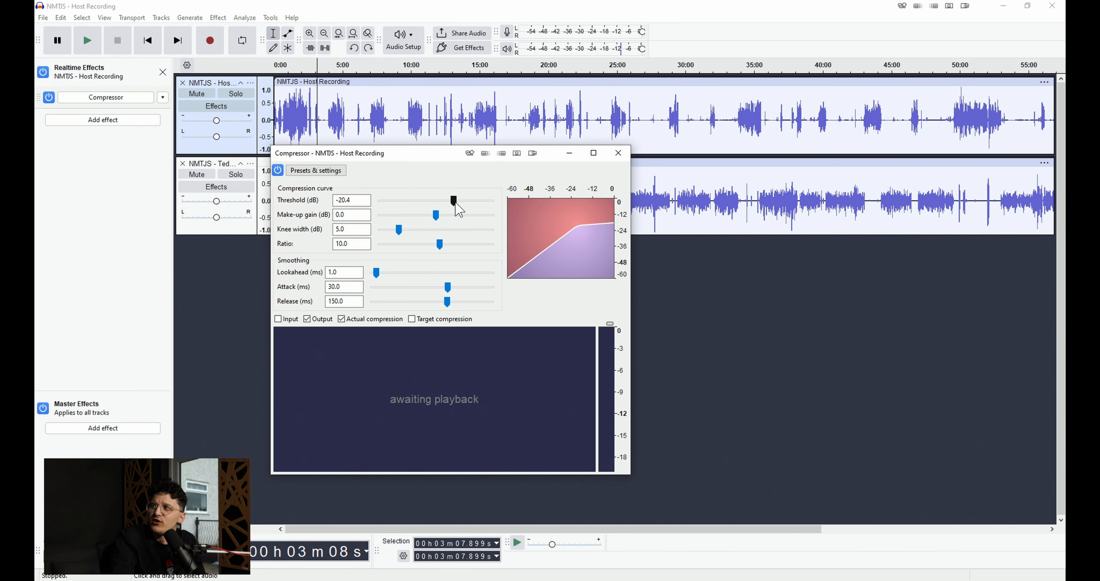
mouse_move(454, 203)
mouse_down()
mouse_move(521, 214)
mouse_move(466, 207)
mouse_up()
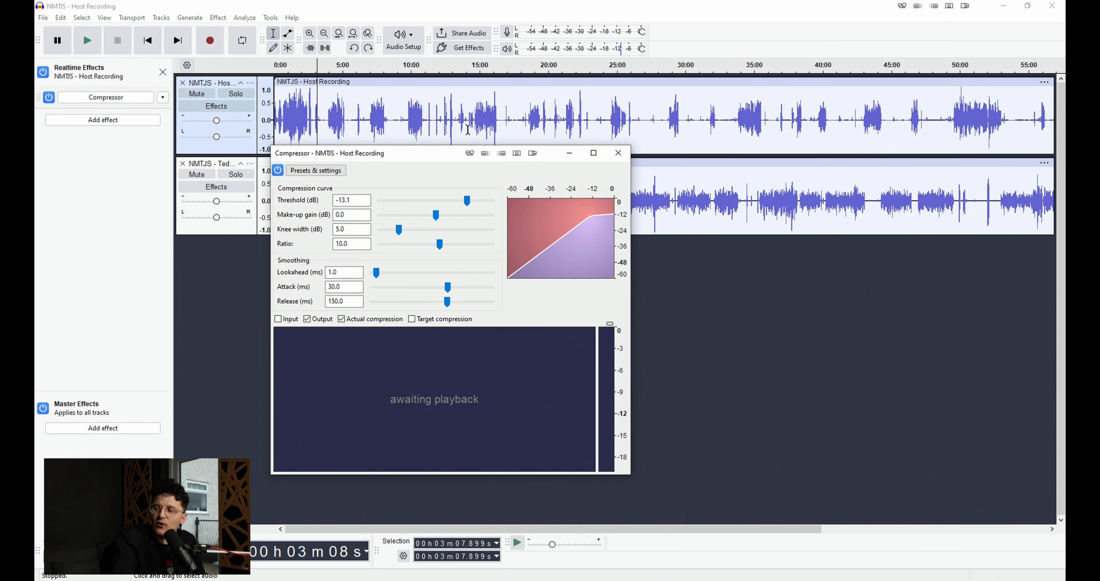
click(294, 103)
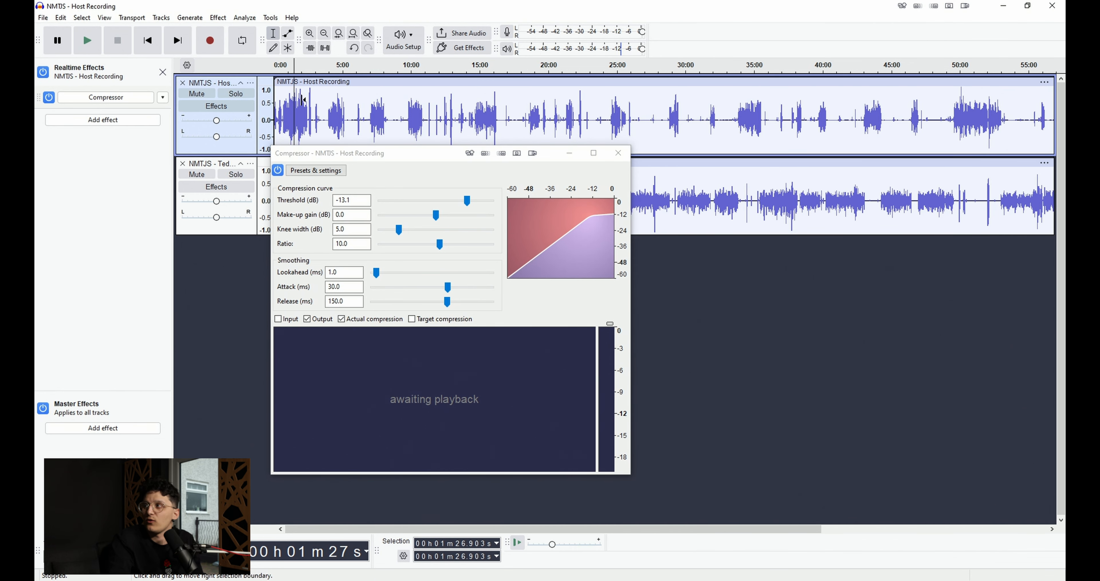
scroll(376, 116, up, 3)
scroll(376, 116, up, 1)
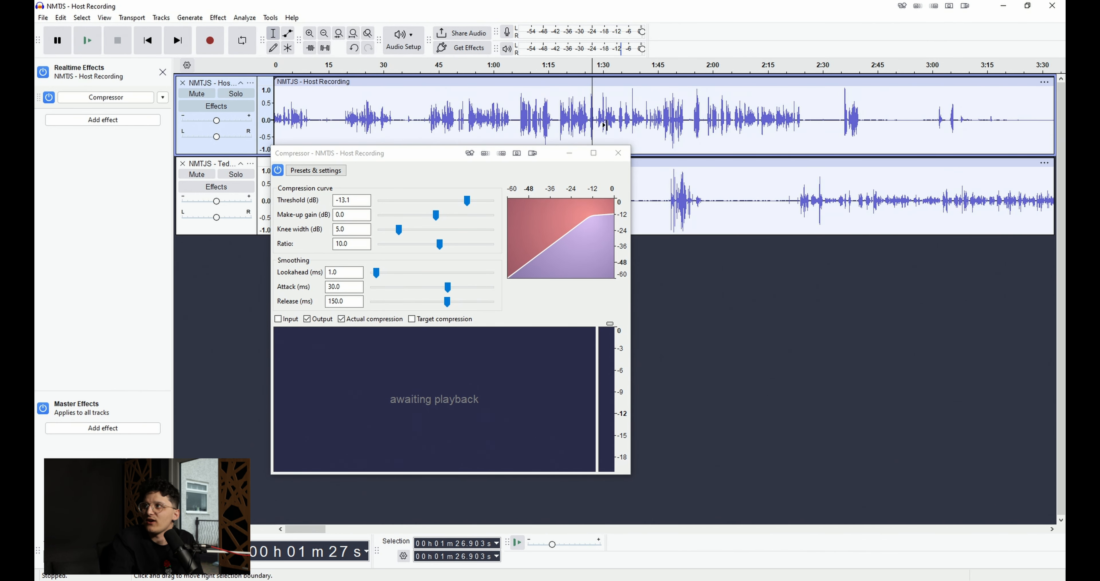
scroll(376, 116, up, 1)
click(652, 121)
click(663, 120)
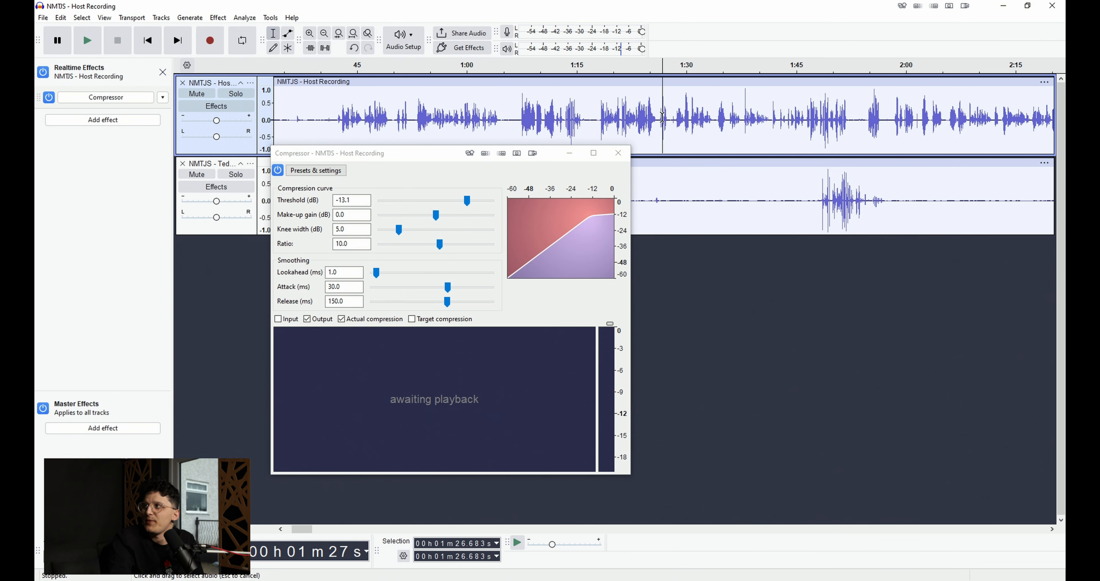
click(876, 124)
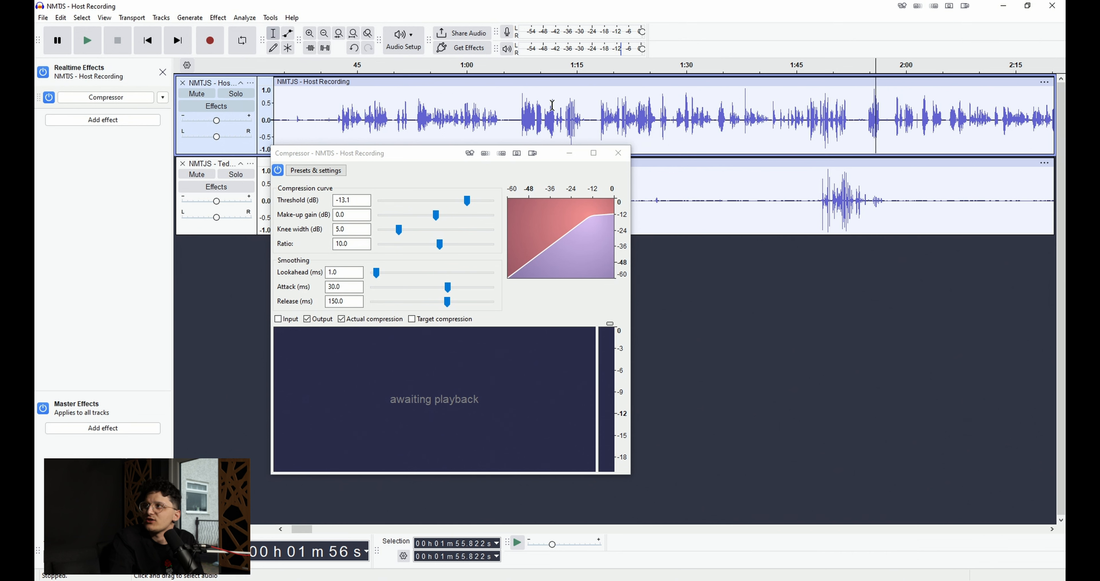
click(867, 124)
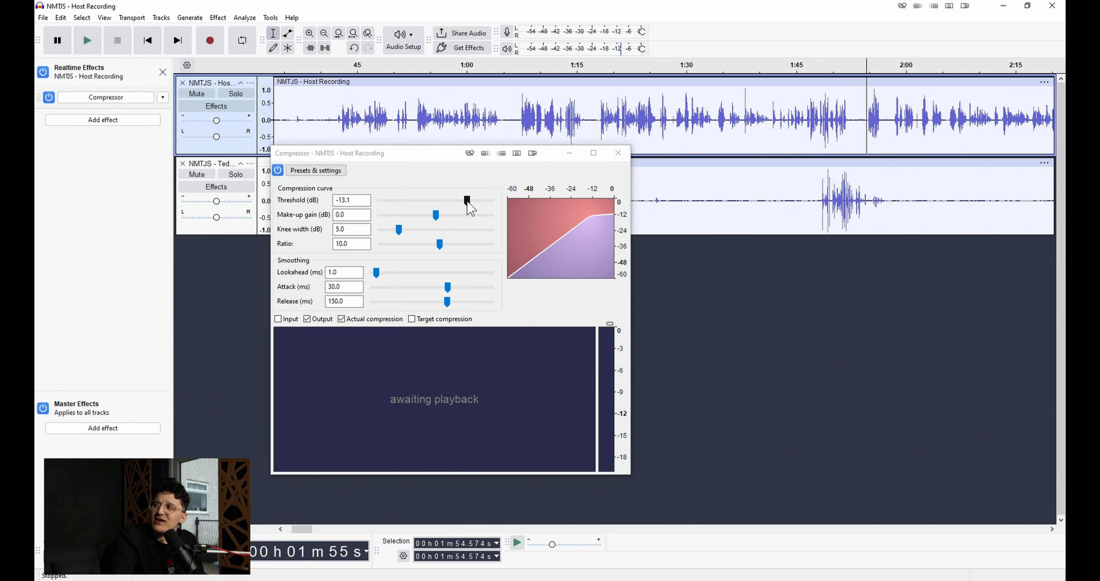
Step: Set the compressor threshold to -14.9 dB and play the audio from about 1:54.2 to check the compression
drag(468, 203, 464, 203)
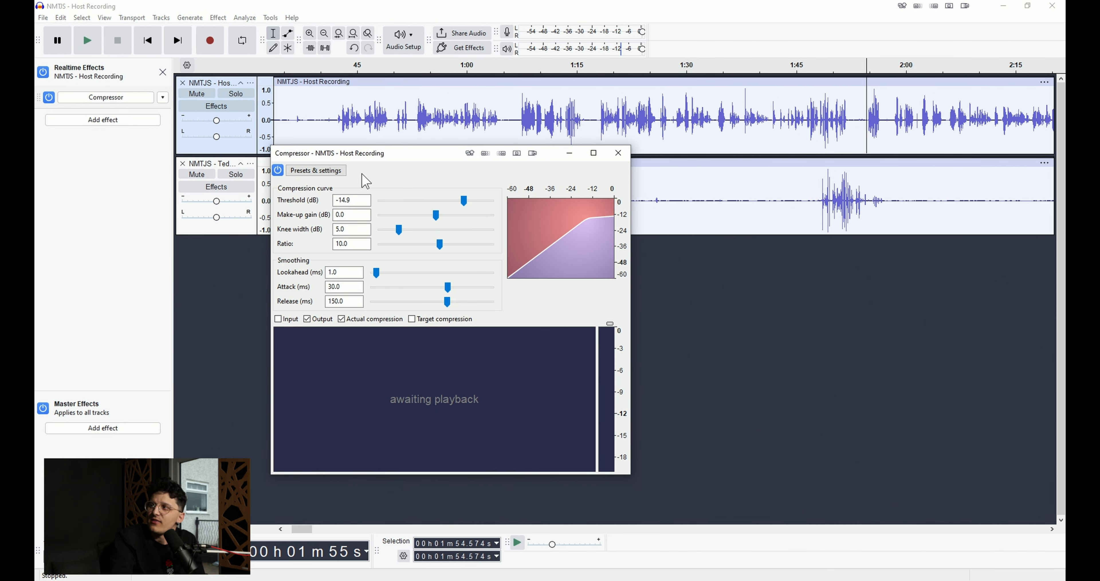
drag(338, 199, 347, 201)
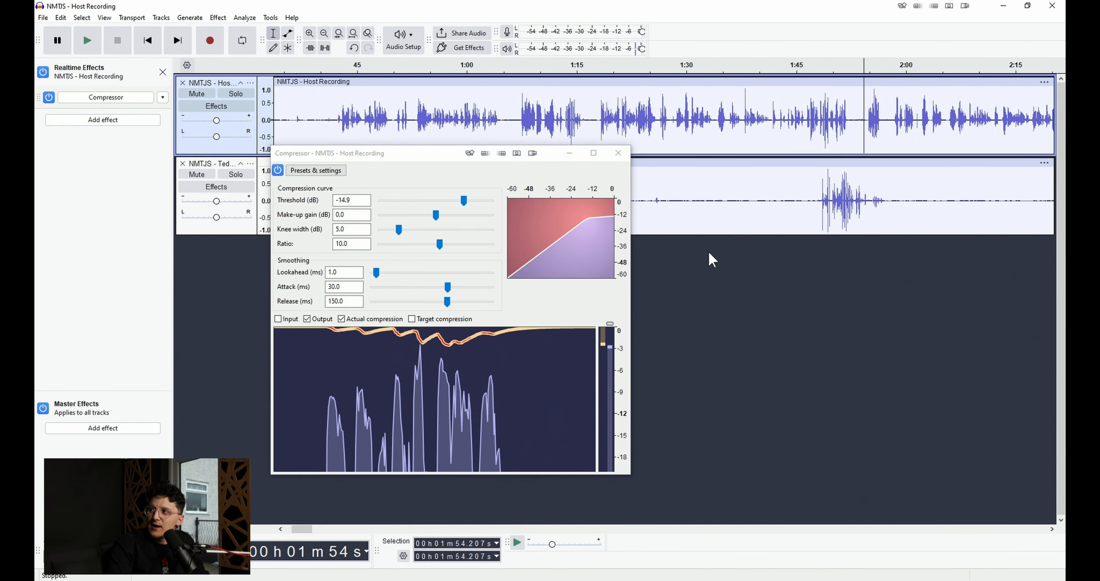
key(space)
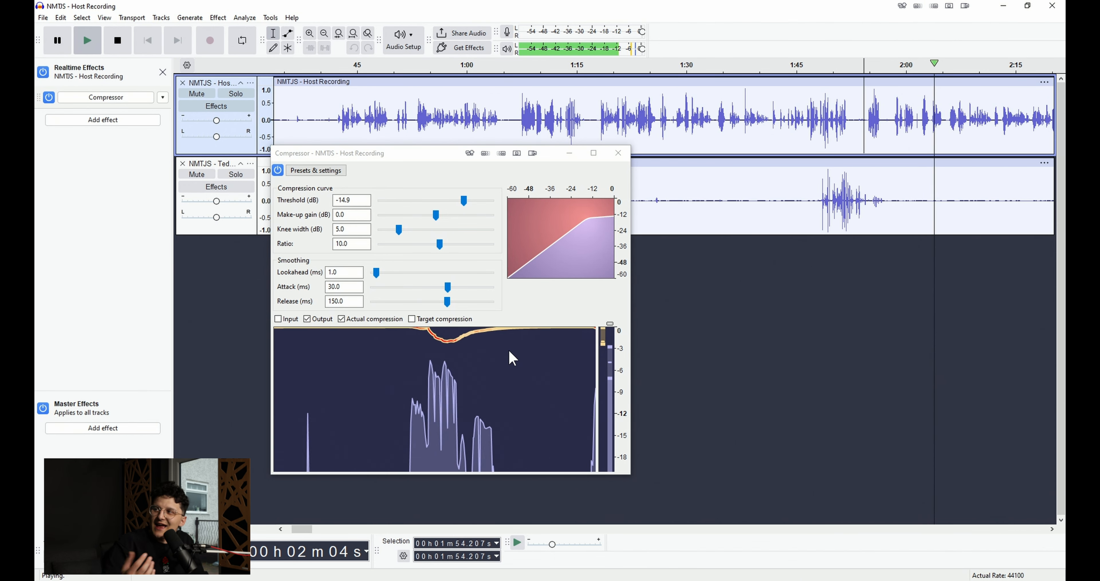
key(space)
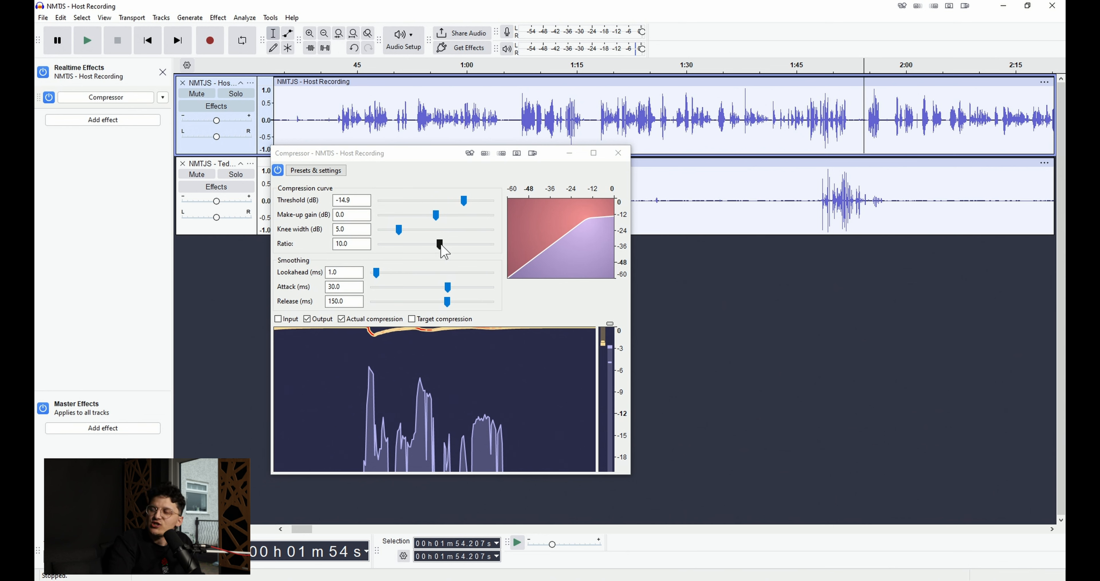
Step: Set the host compressor's ratio to 2.4
drag(446, 251, 461, 251)
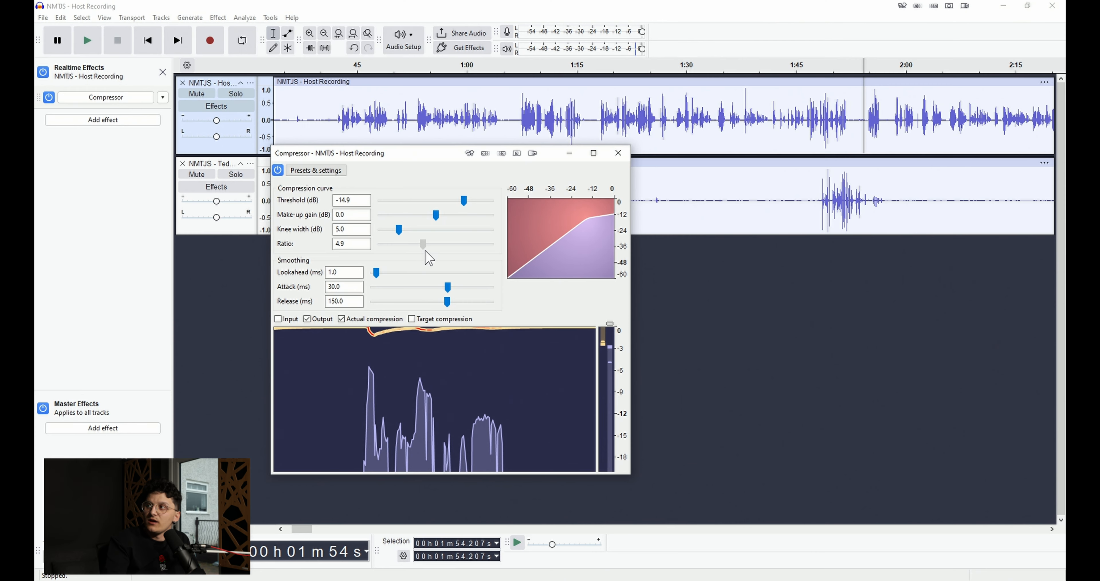
mouse_move(423, 247)
mouse_down()
mouse_move(402, 249)
mouse_move(410, 254)
mouse_up()
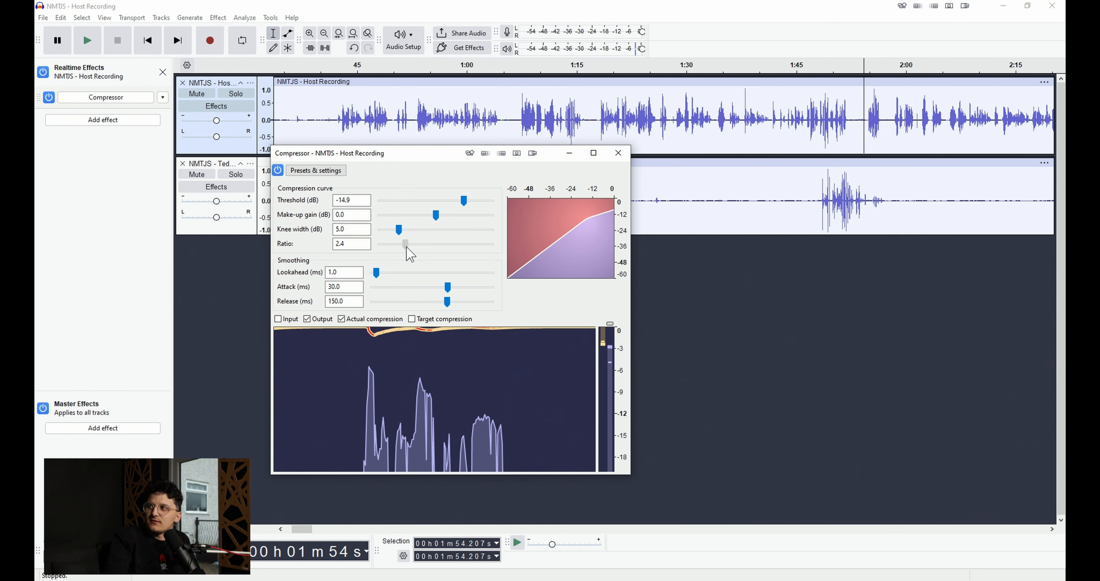
Step: Raise the host compressor's ratio to 9.6
drag(410, 253, 424, 248)
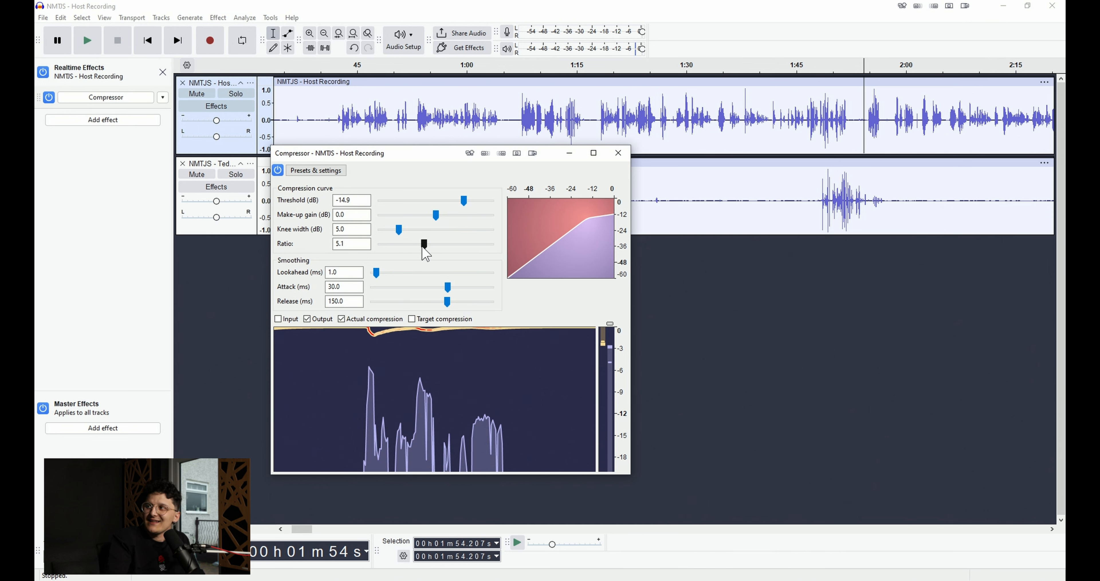
mouse_move(422, 245)
mouse_down()
mouse_move(417, 256)
mouse_move(438, 256)
mouse_up()
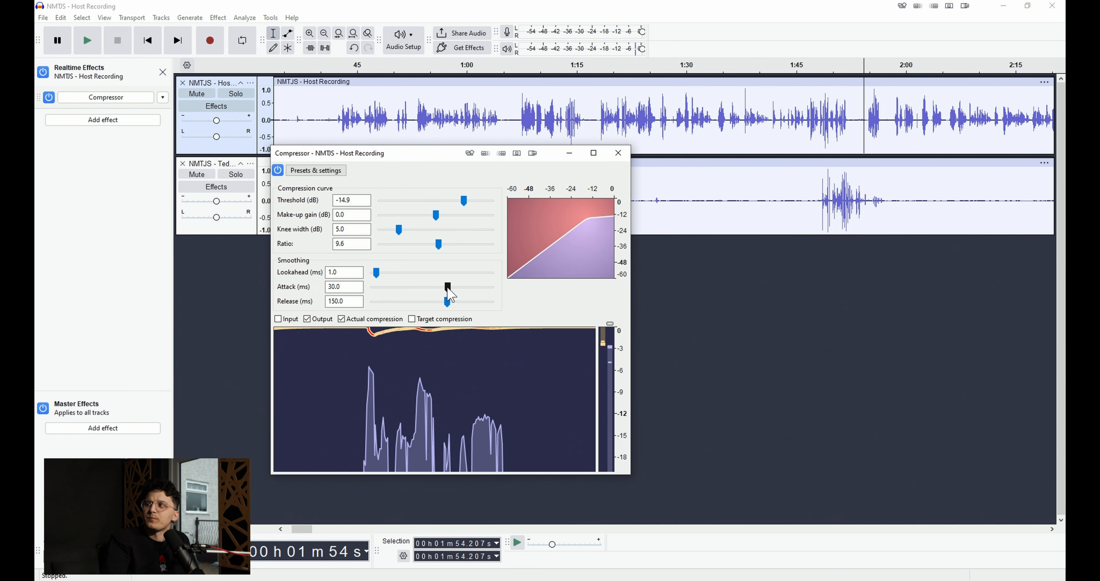
Step: Try low and high smoothing values in the host compressor, ending with attack at 67.4 ms and release at 234.1 ms
drag(449, 290, 398, 290)
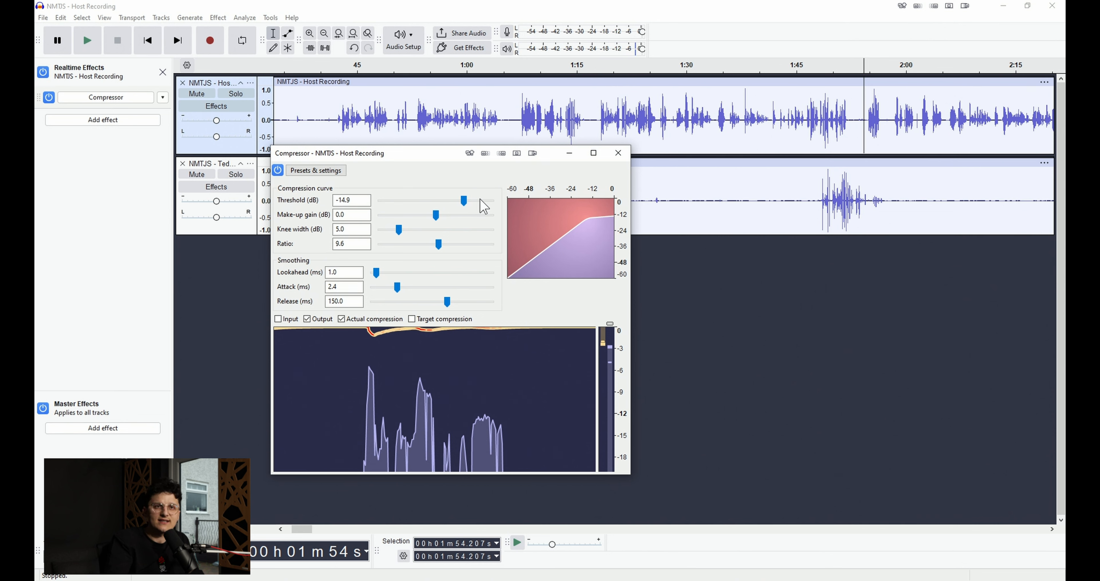
drag(397, 287, 470, 298)
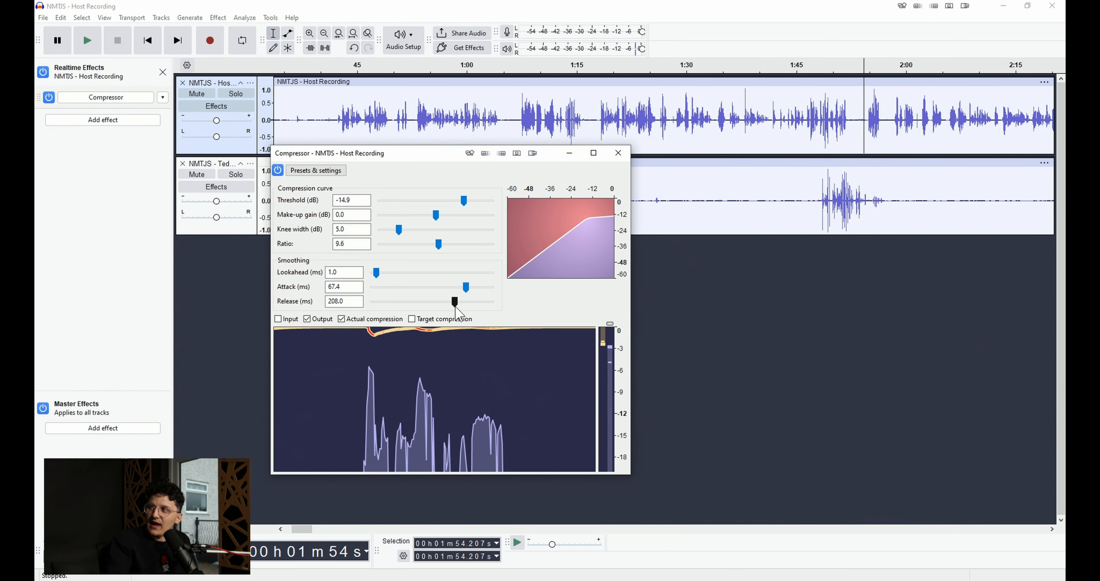
drag(456, 306, 394, 309)
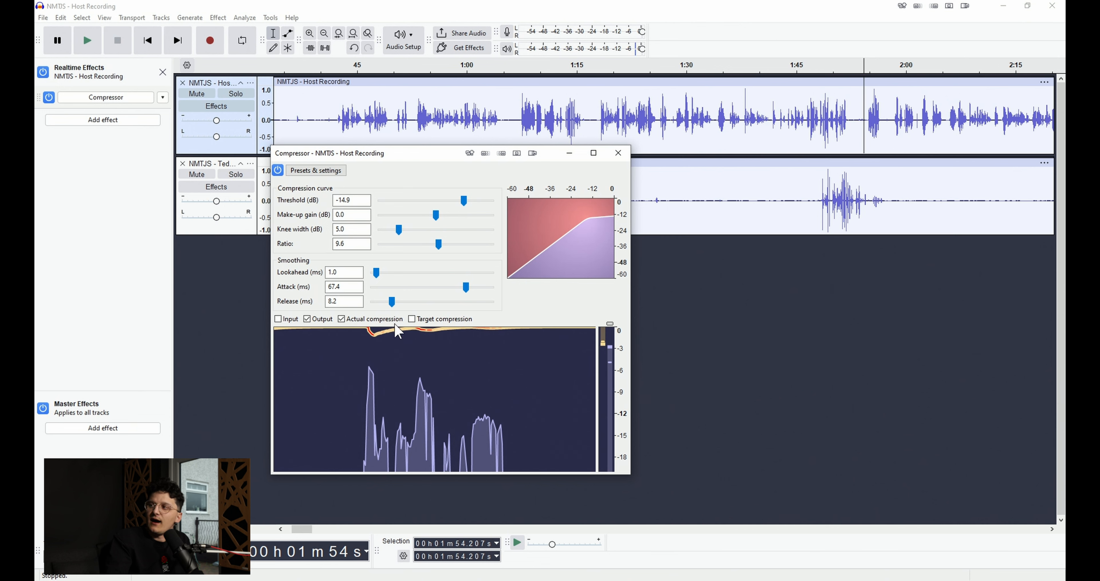
drag(392, 304, 456, 308)
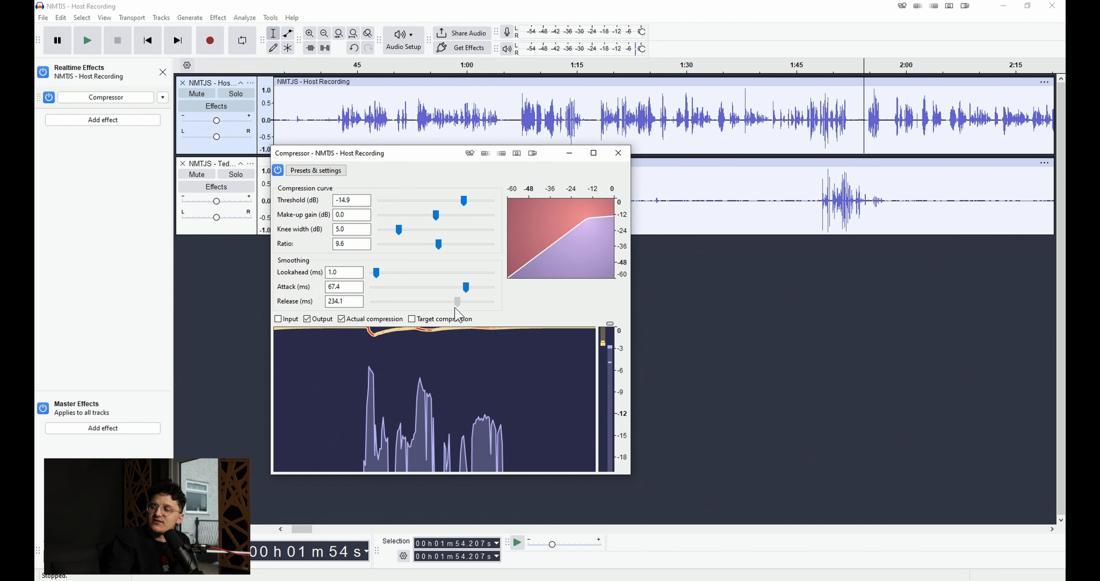
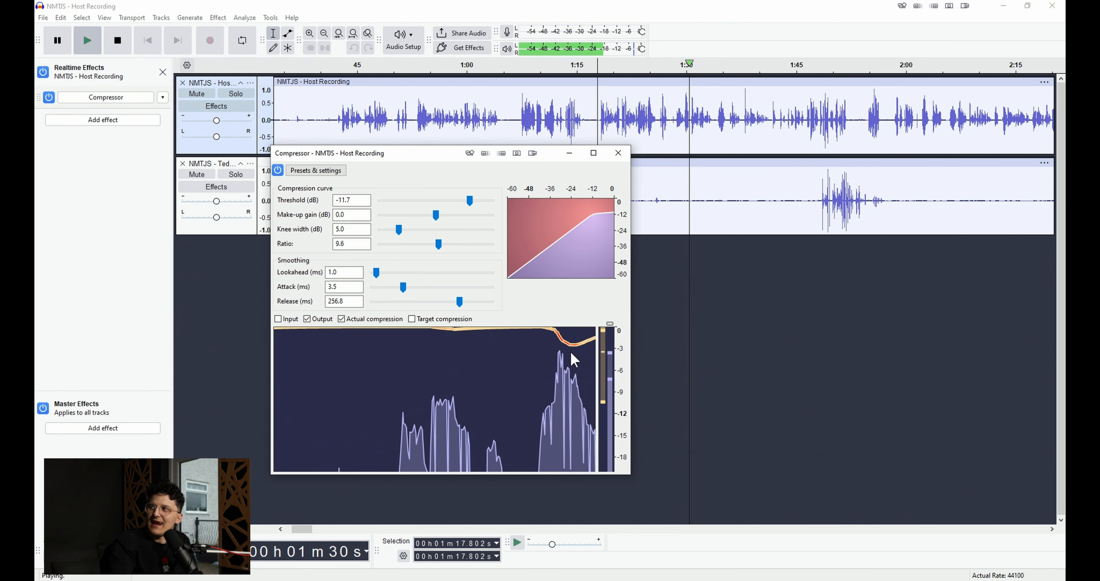
Step: Stop the playback and close the host track's Compressor window
key(space)
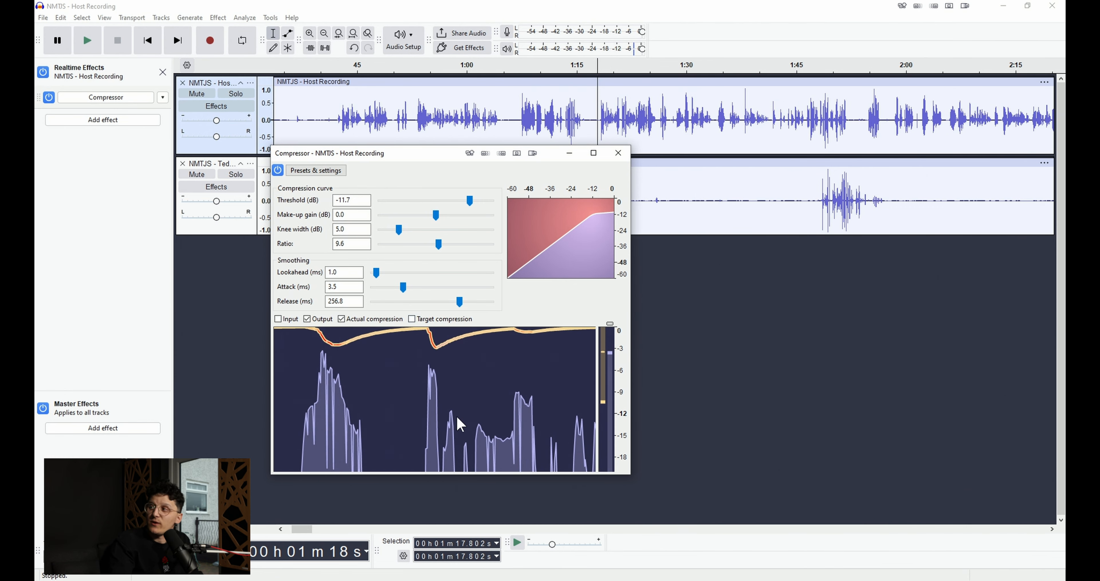
click(618, 152)
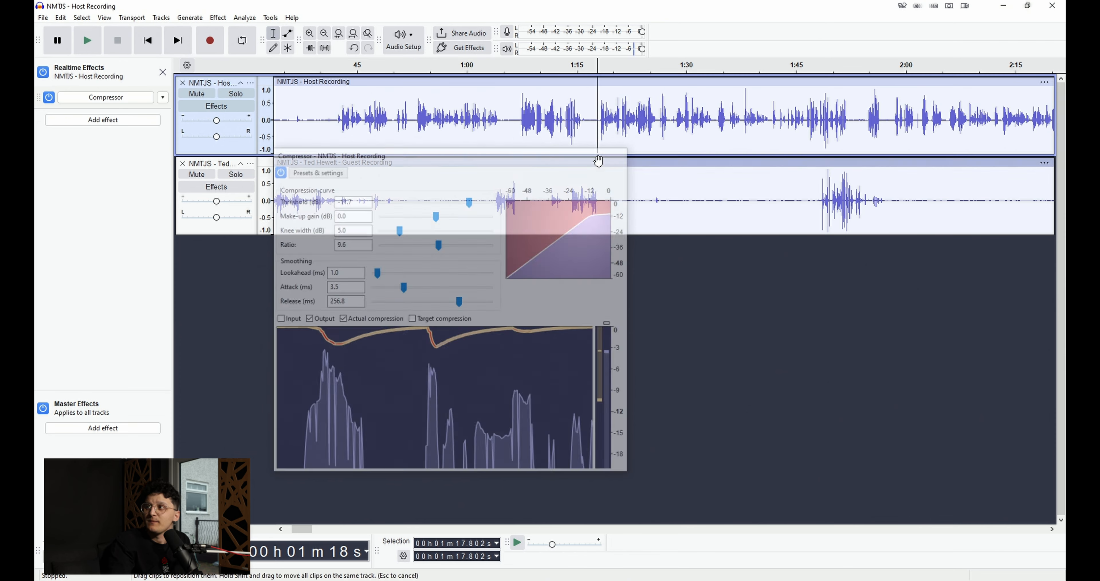
Step: Add Audacity's Bass and Treble as a second realtime effect on the host track and close its settings window
click(120, 121)
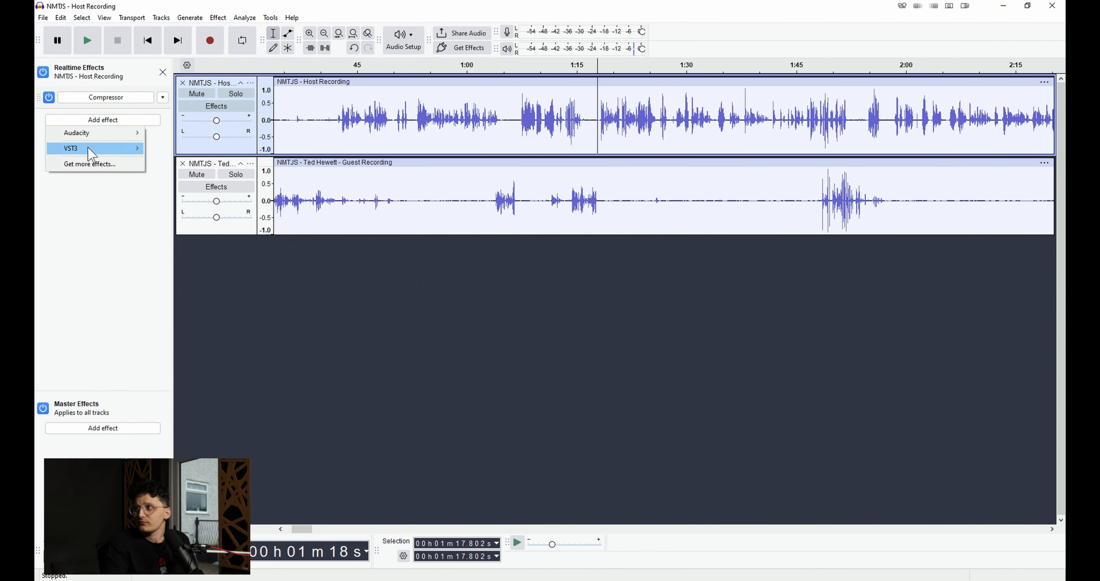
mouse_move(130, 152)
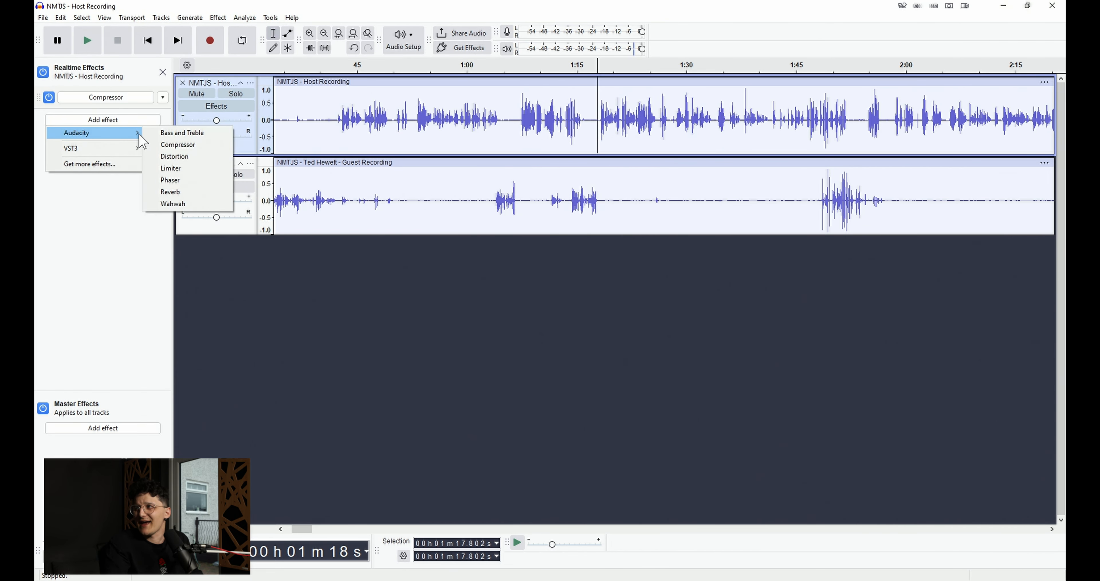
click(181, 132)
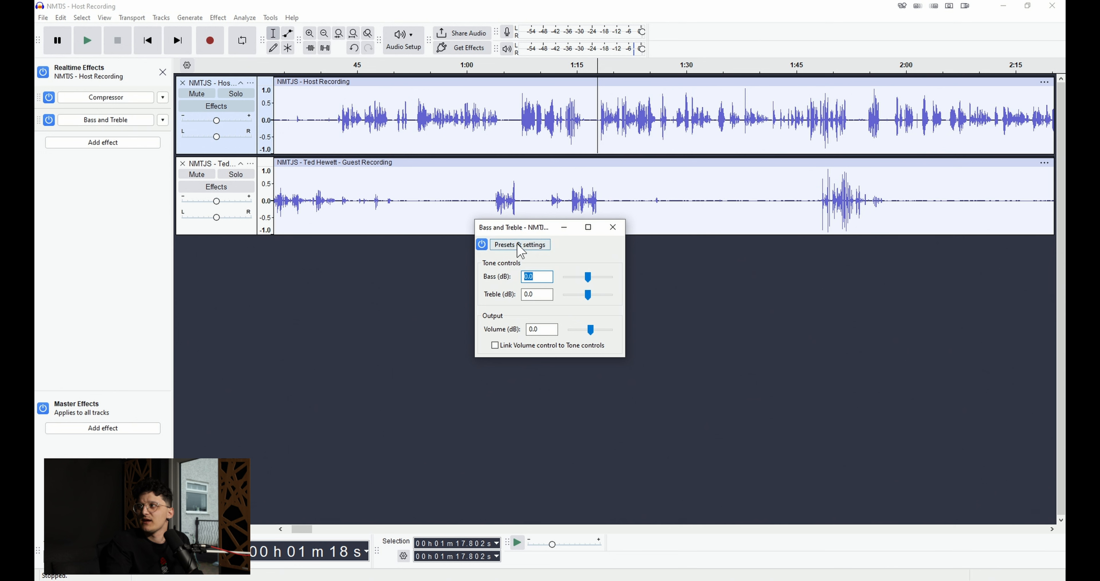
click(519, 246)
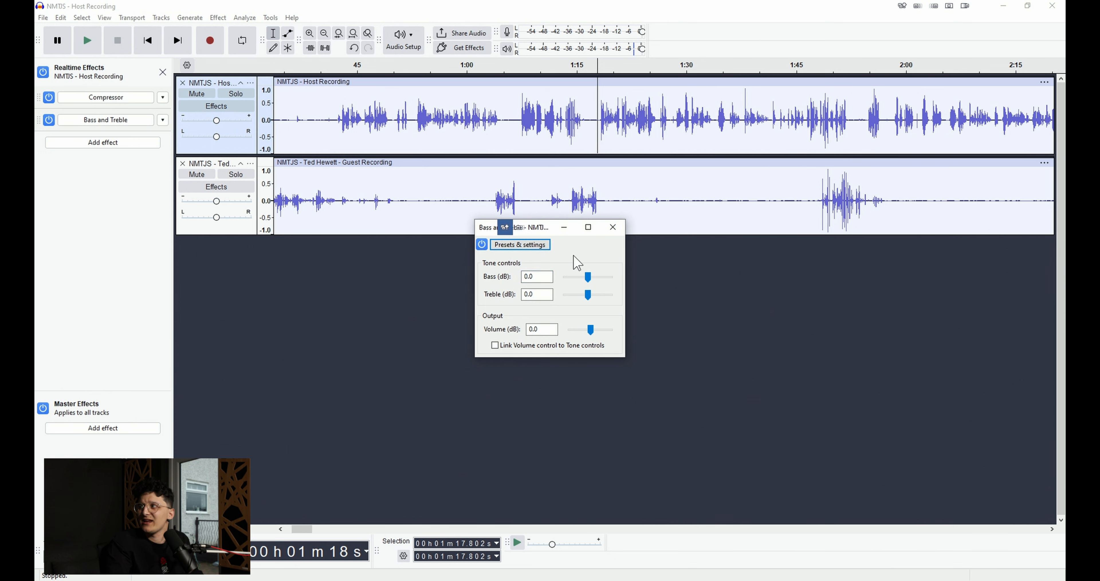
click(588, 277)
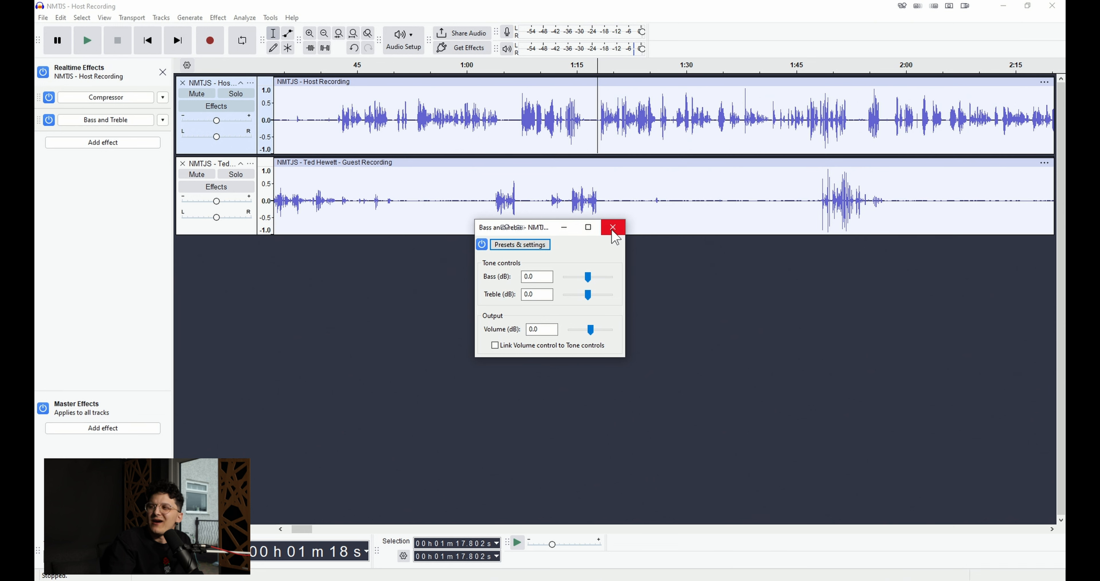
click(614, 228)
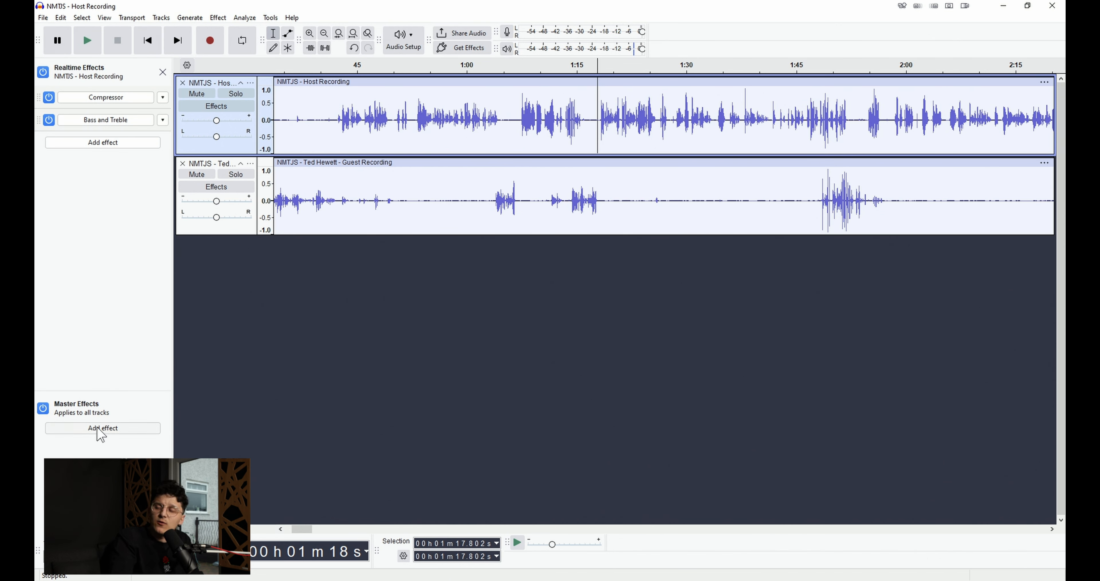
Step: Add Audacity's Limiter as a master effect and move its window below both tracks' waveforms
click(101, 428)
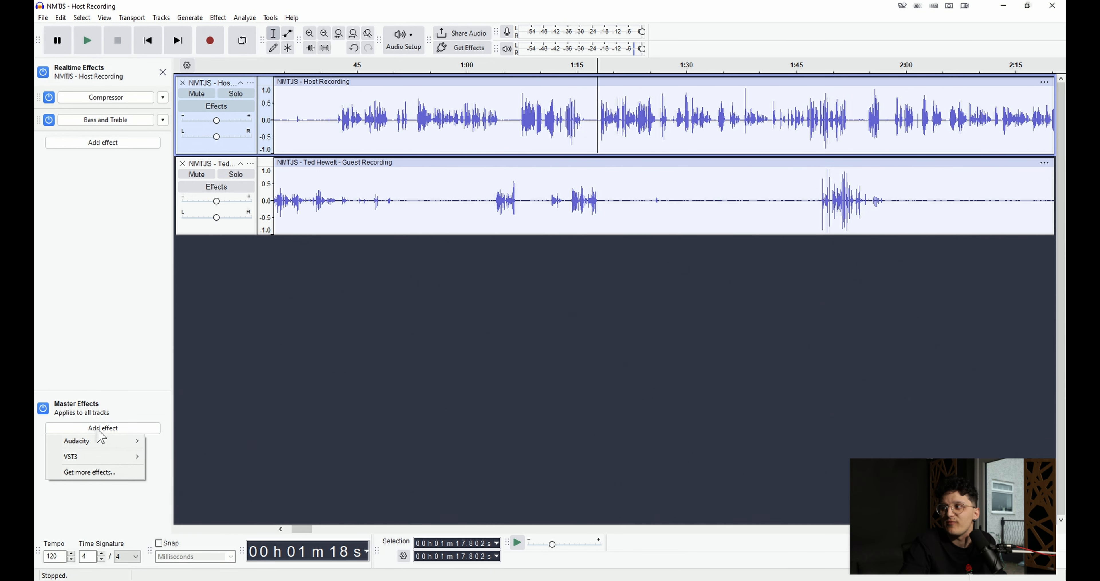
mouse_move(104, 443)
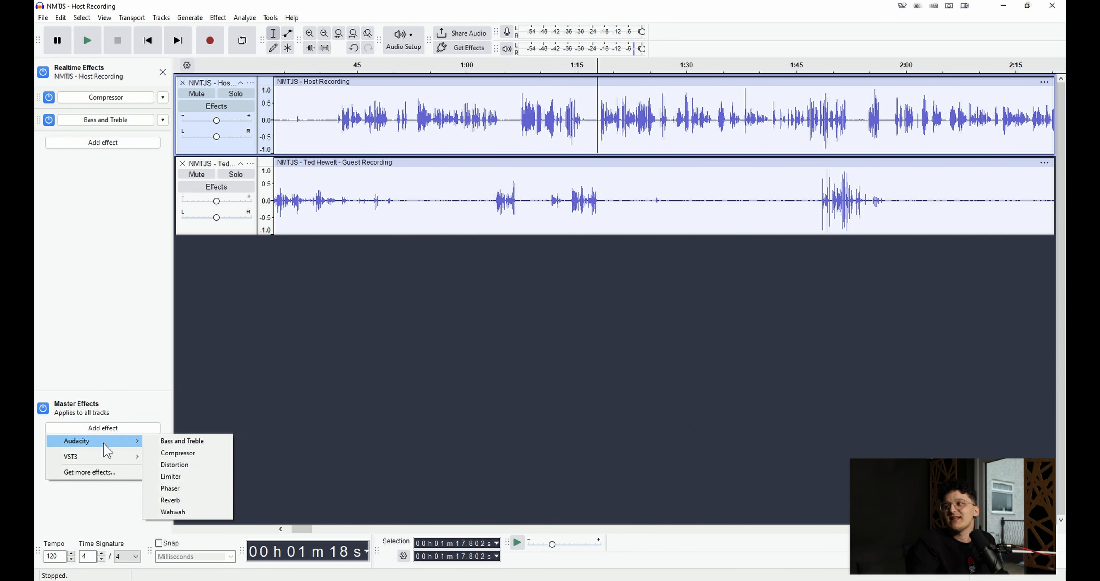
click(173, 477)
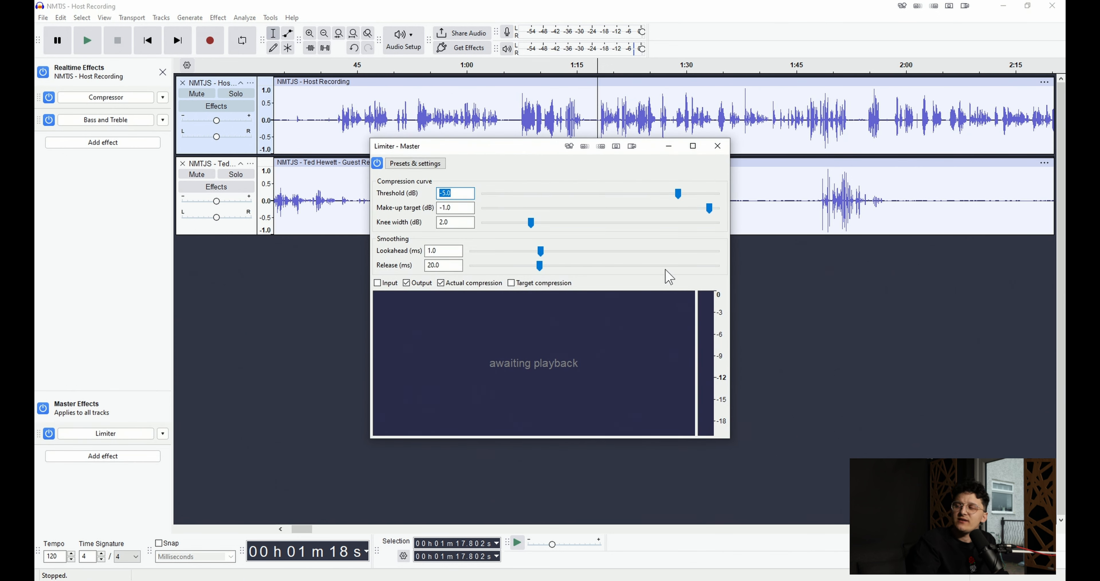
drag(505, 154, 455, 259)
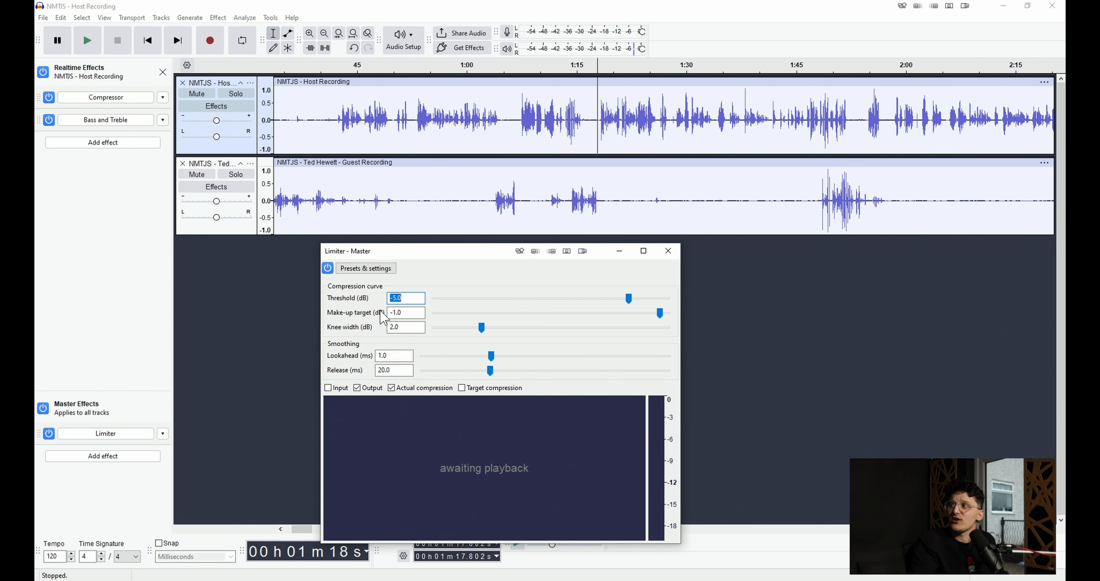
Step: Set the master limiter's make-up target to -5.0 dB and its threshold to -7.3 dB
drag(409, 313, 391, 314)
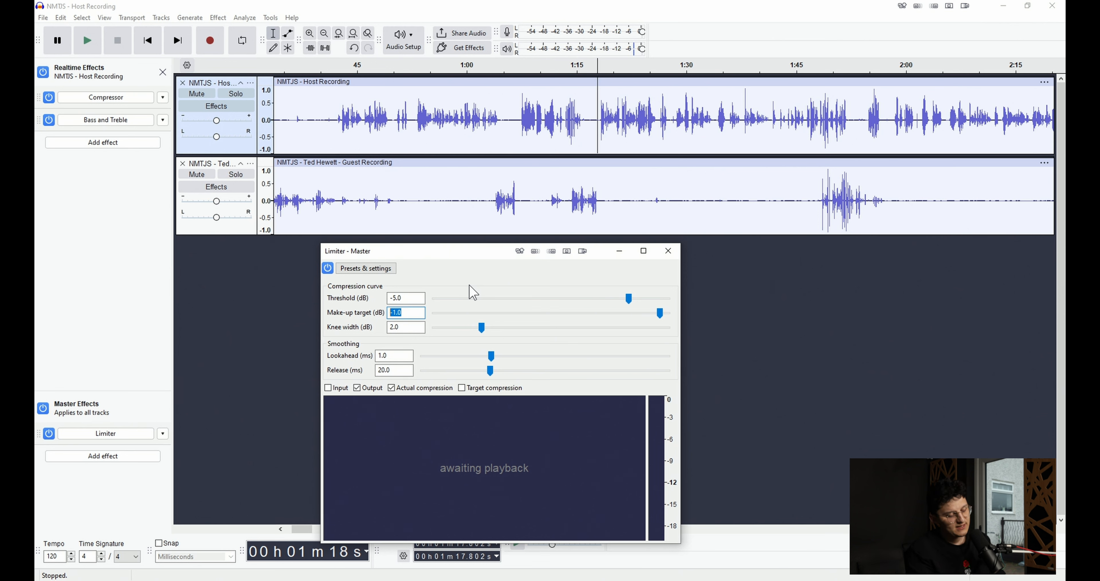
text(-)
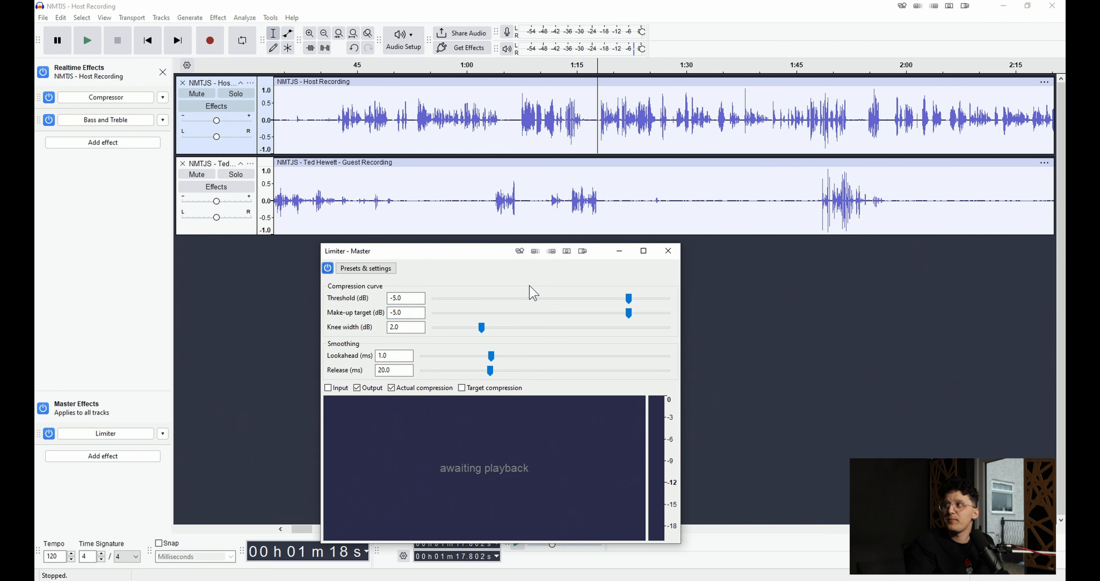
click(630, 314)
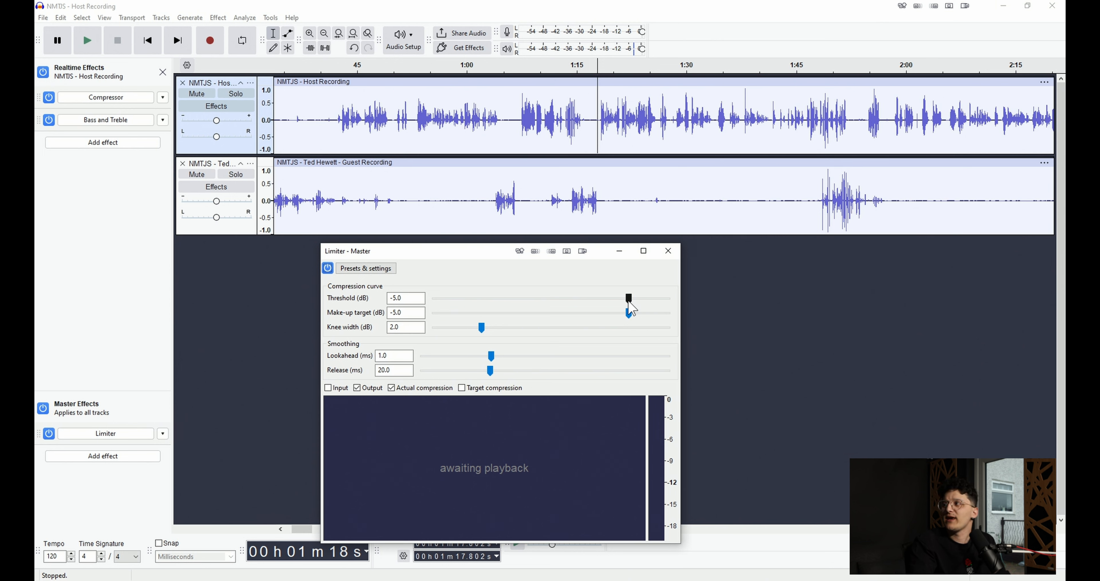
drag(630, 303, 616, 305)
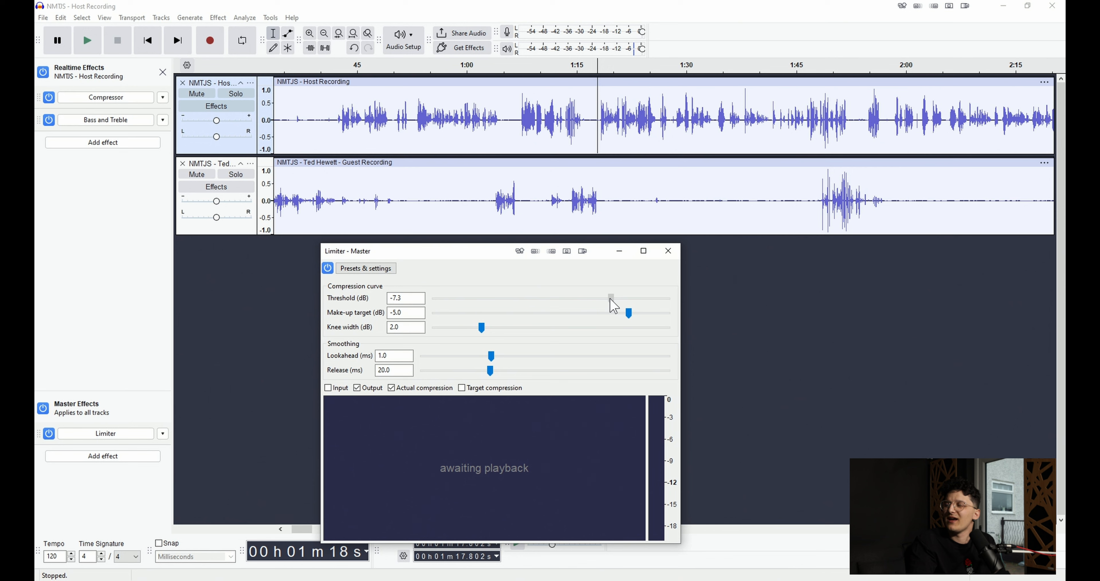
Step: Play the audio from about 1:17.3 while lowering the master limiter's threshold to -15.4 dB, and stop playback
click(595, 101)
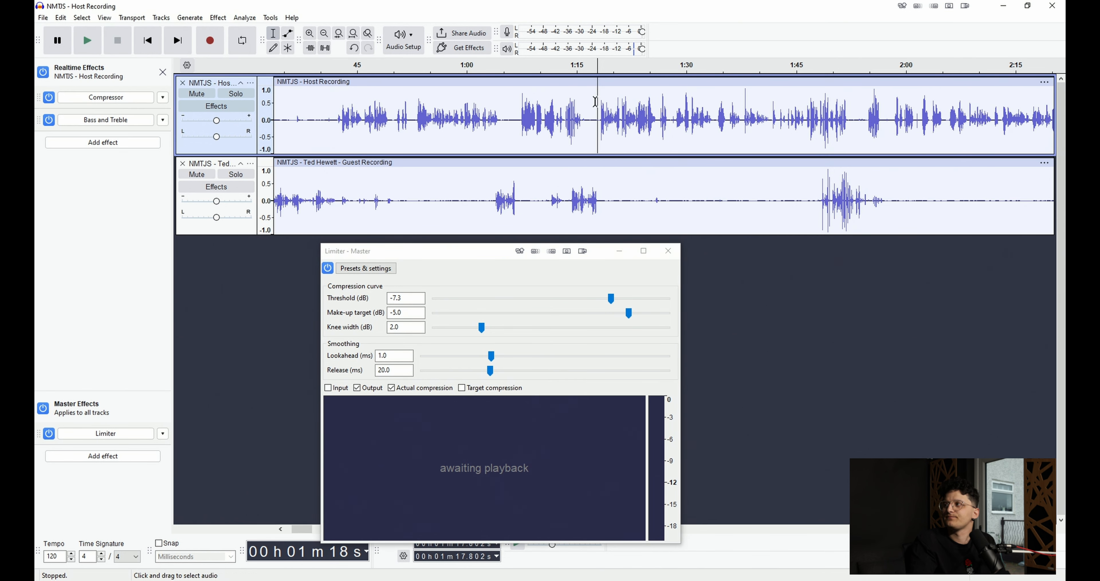
click(594, 101)
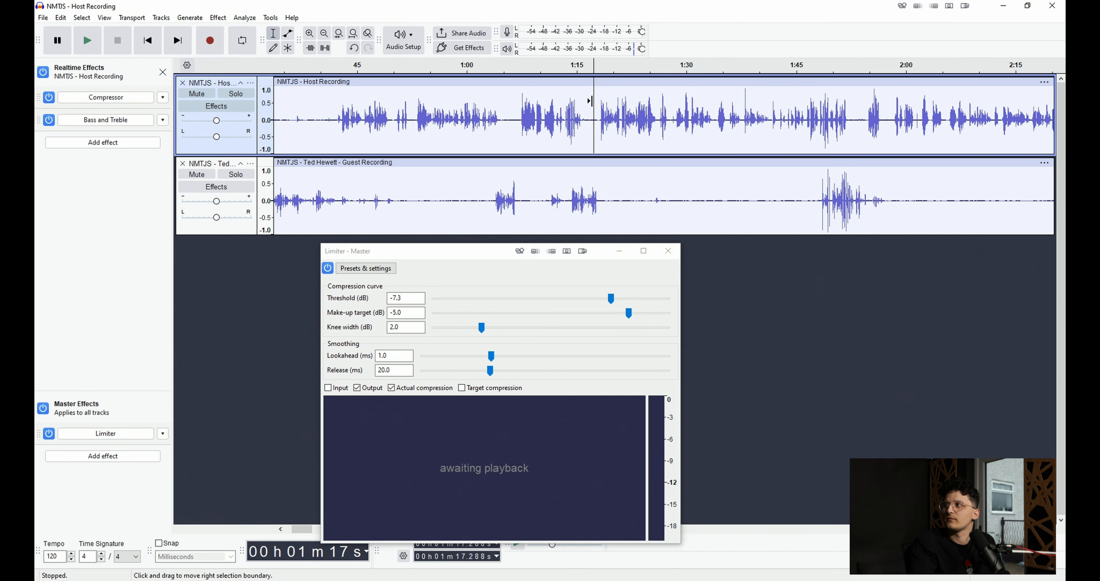
key(space)
drag(612, 304, 577, 307)
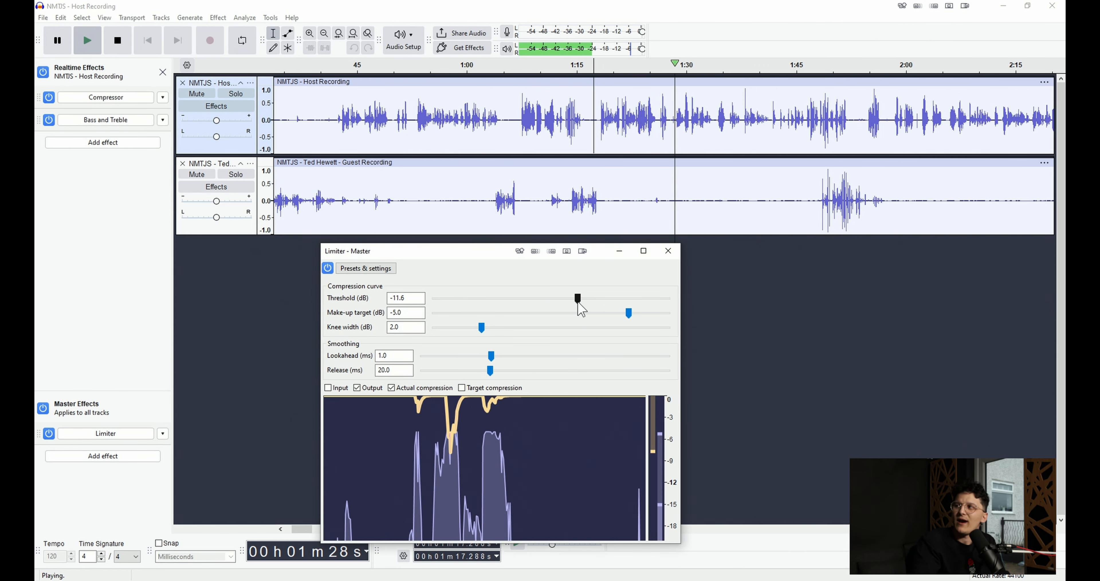
drag(581, 310, 550, 306)
key(space)
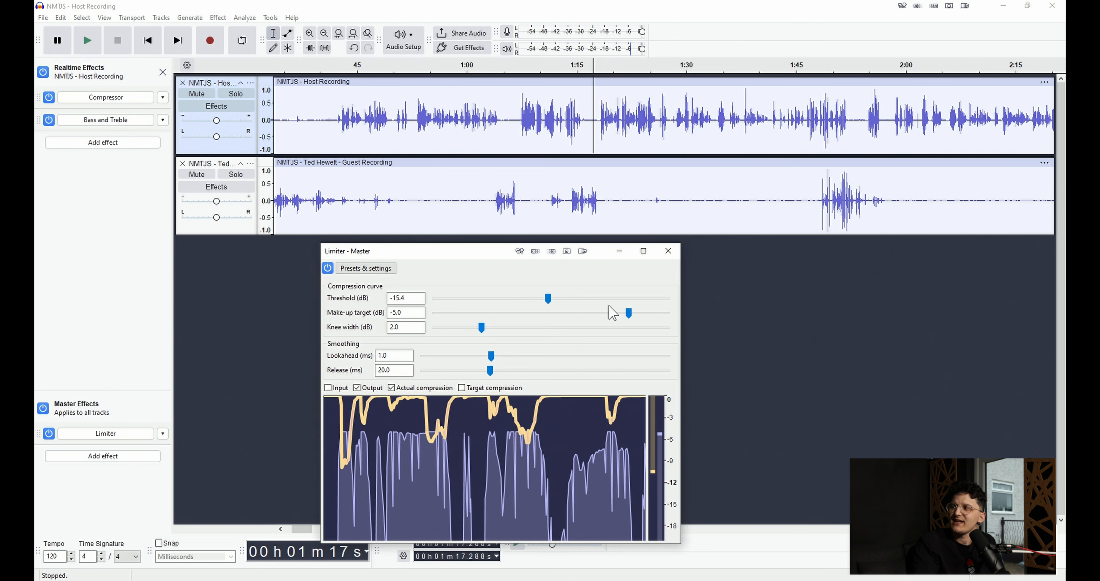
Step: Set the master limiter's threshold to -12.8 dB and make-up target to -3.0 dB, and close its window
drag(550, 297, 569, 299)
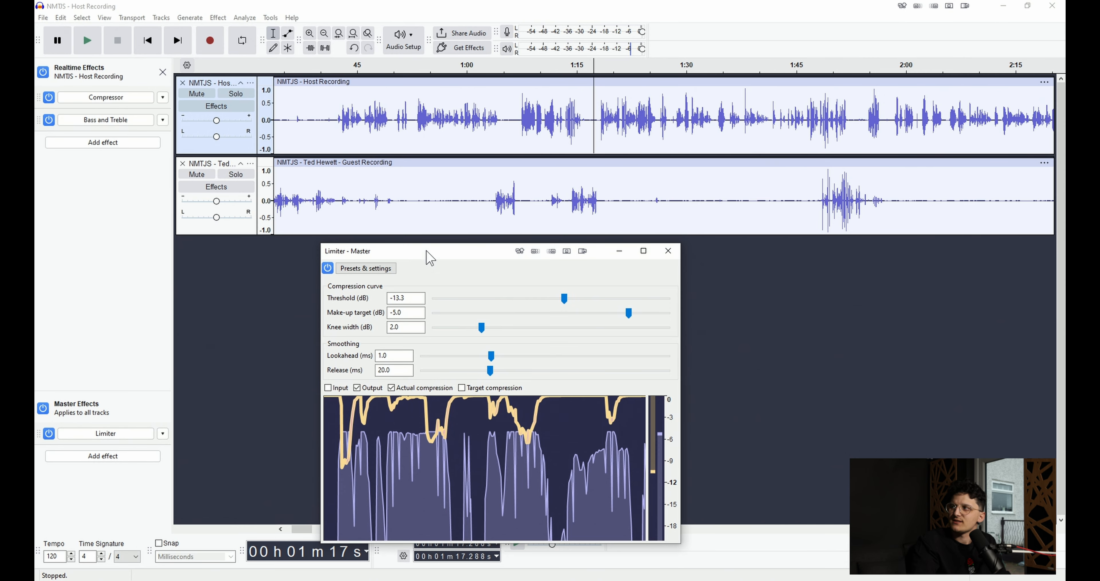
drag(430, 258, 516, 222)
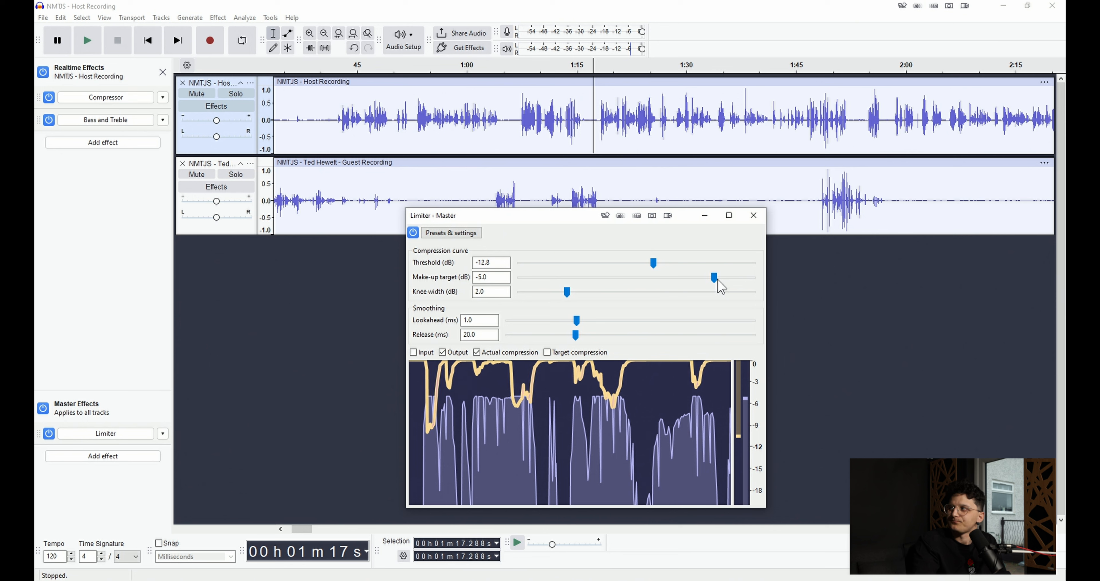
drag(717, 279, 722, 279)
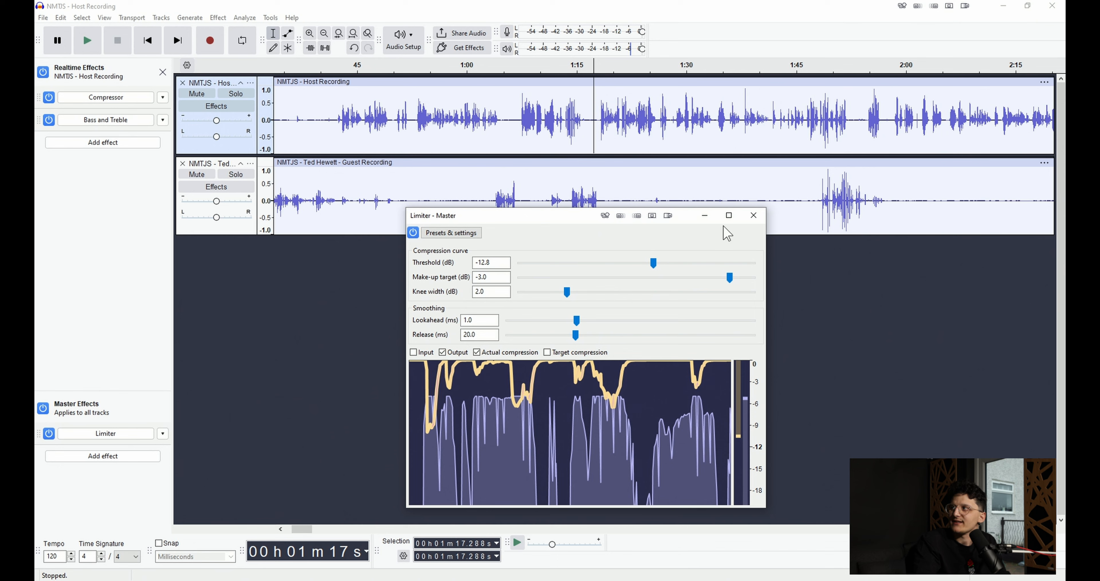
click(754, 215)
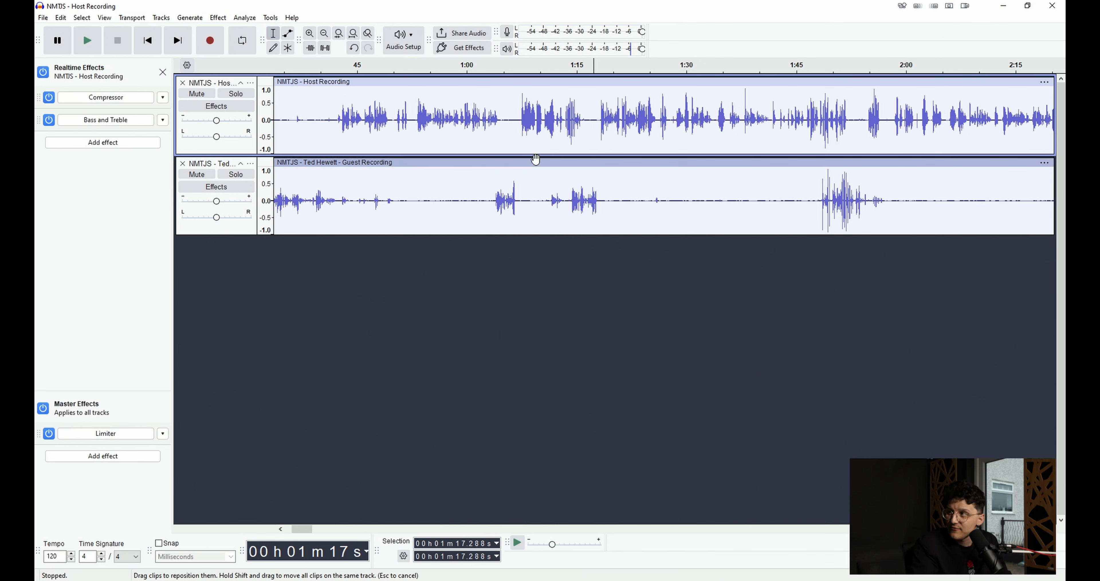
Step: Start an audio export to the computer and set its channels to Stereo
click(43, 19)
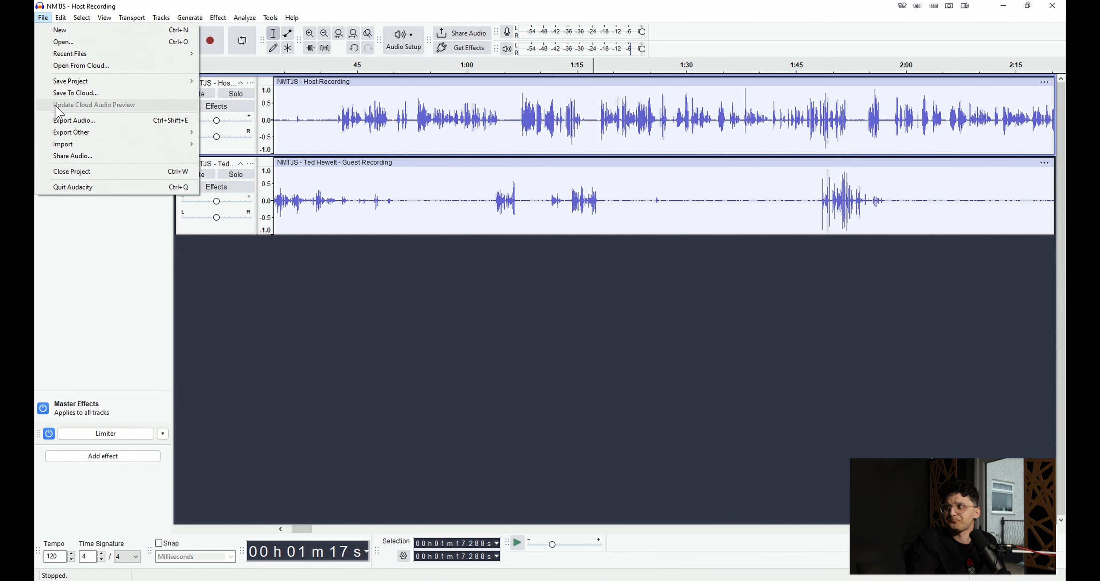
click(72, 121)
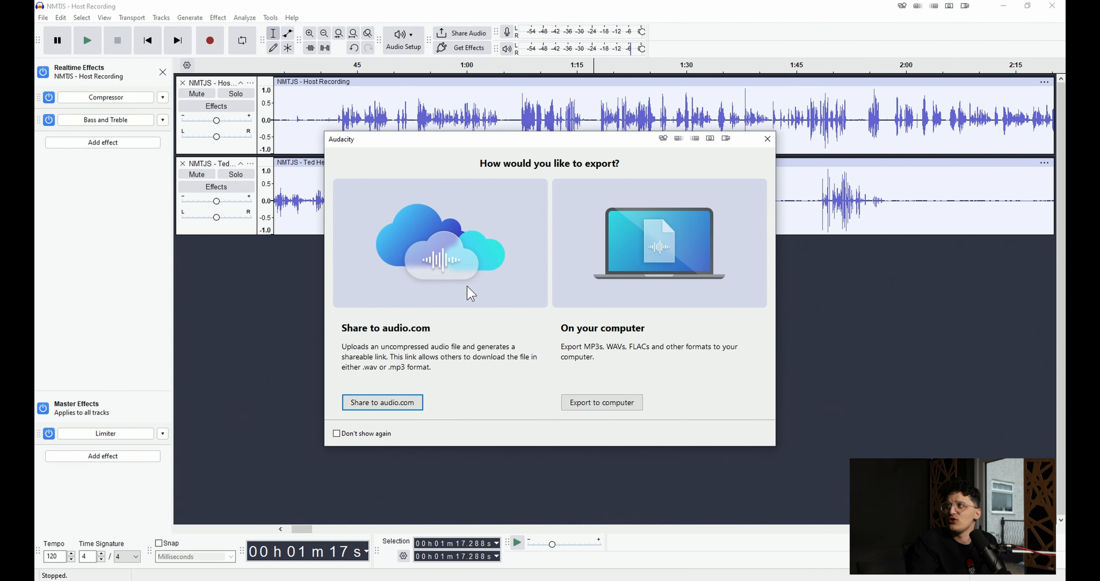
click(622, 408)
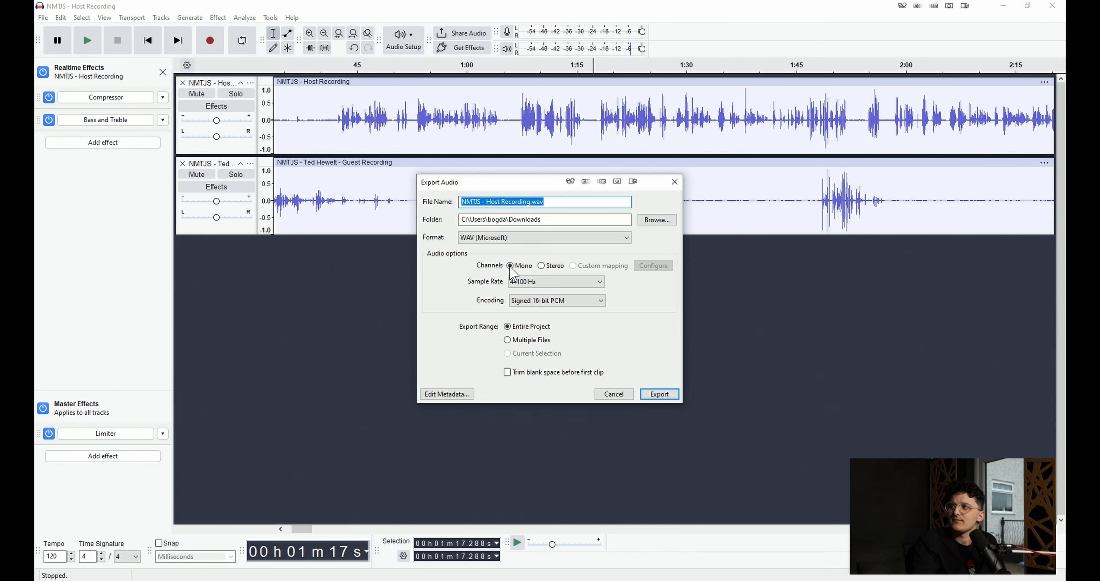
click(541, 266)
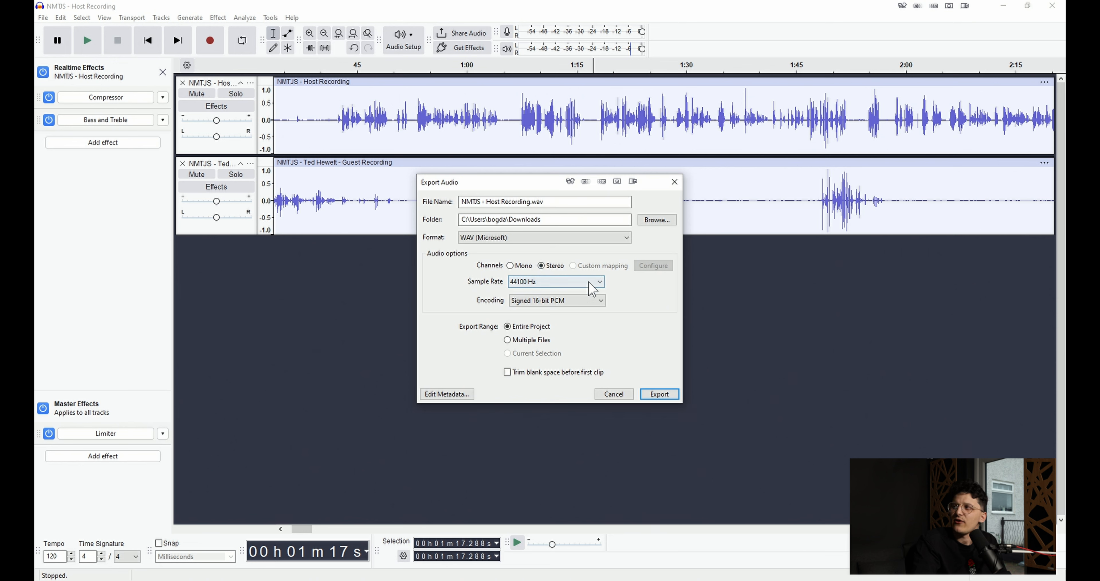
Step: Set the export format to MP3 Files and open the quality options
click(502, 238)
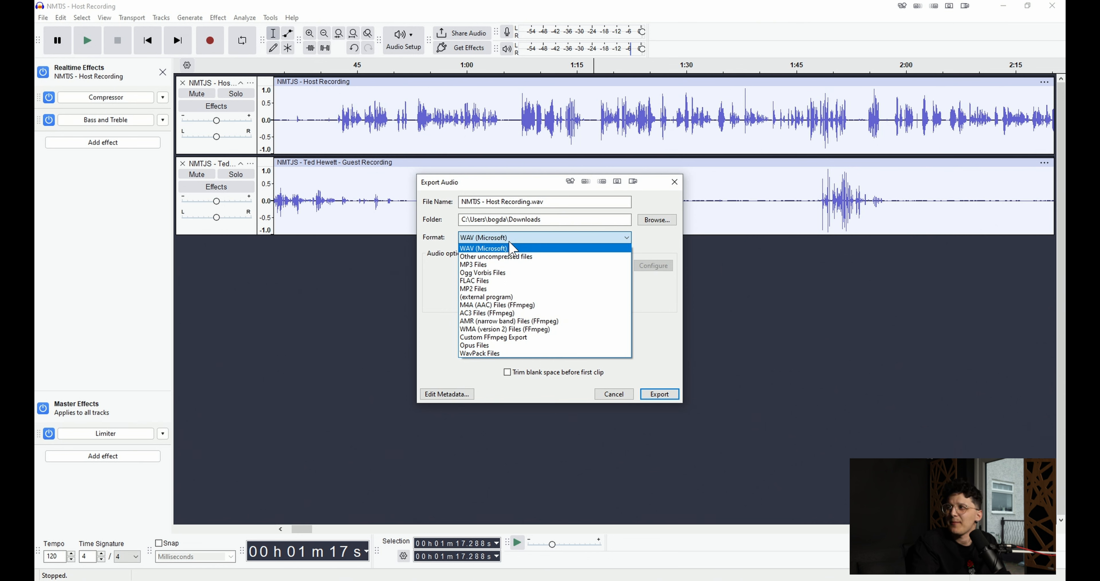
click(498, 264)
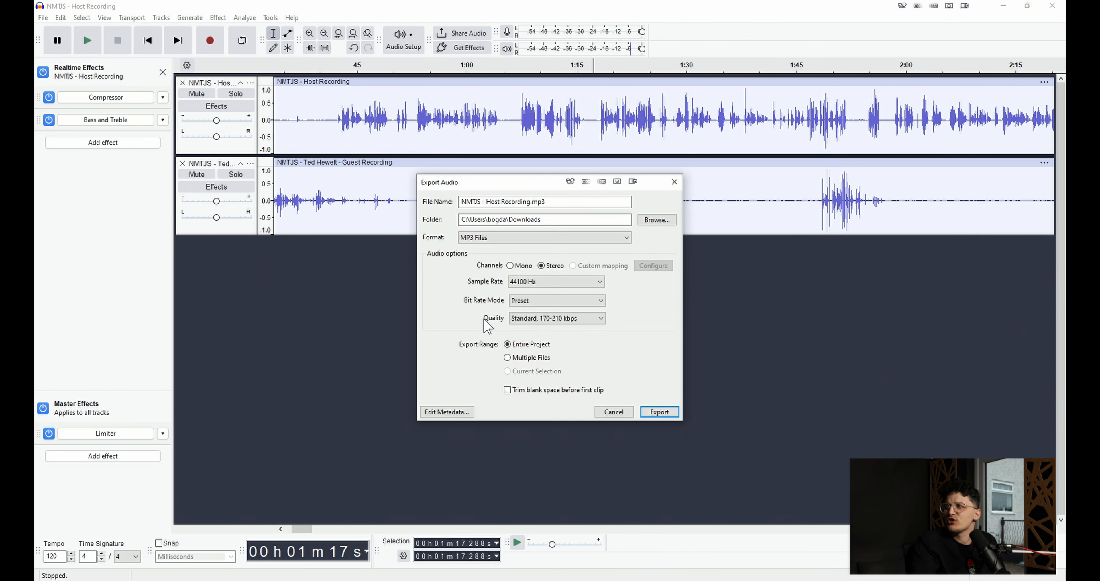
click(536, 321)
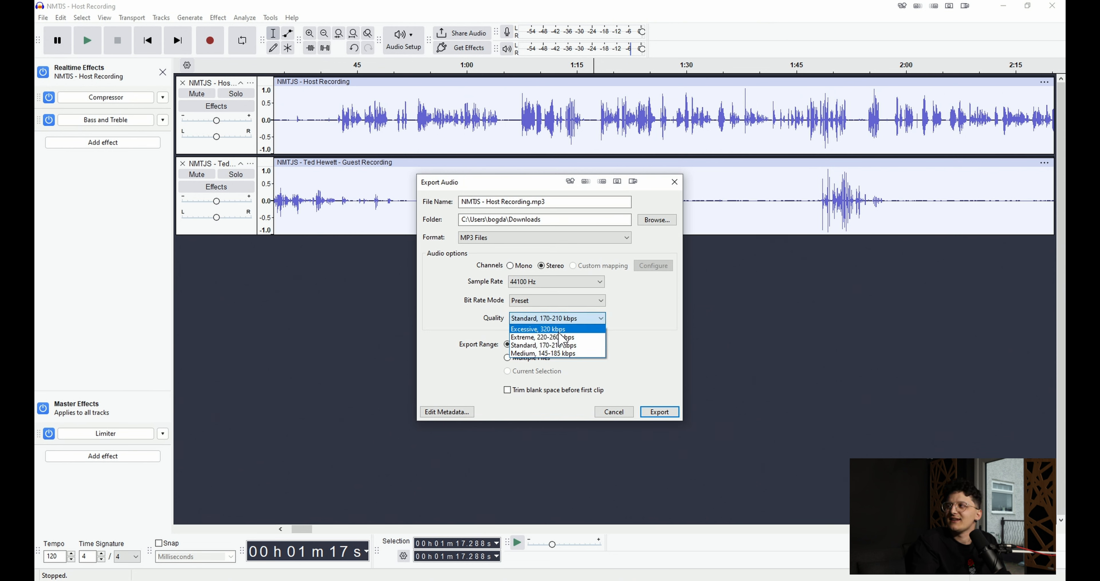